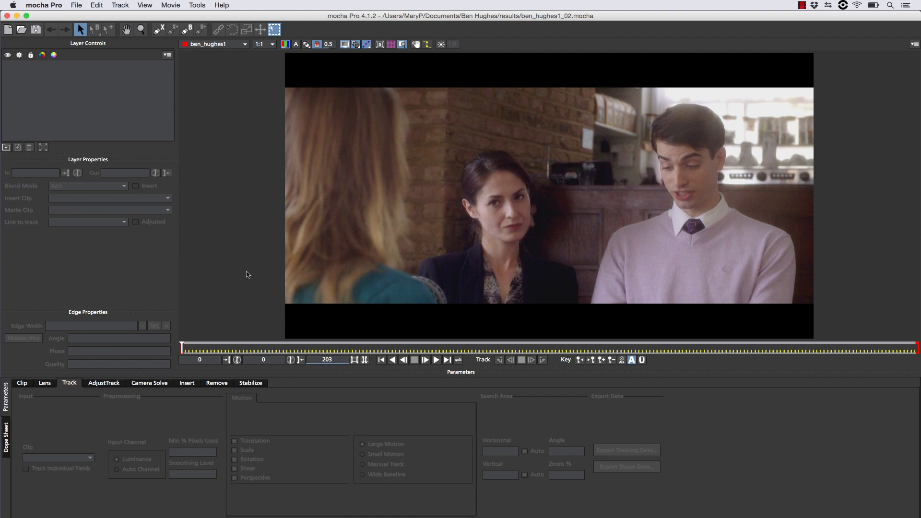
In the Clip tab, crop the letterbox bars with the crop mask at 131 top and 132 bottom.
{"action": "left_click", "coordinate": [22, 383]}
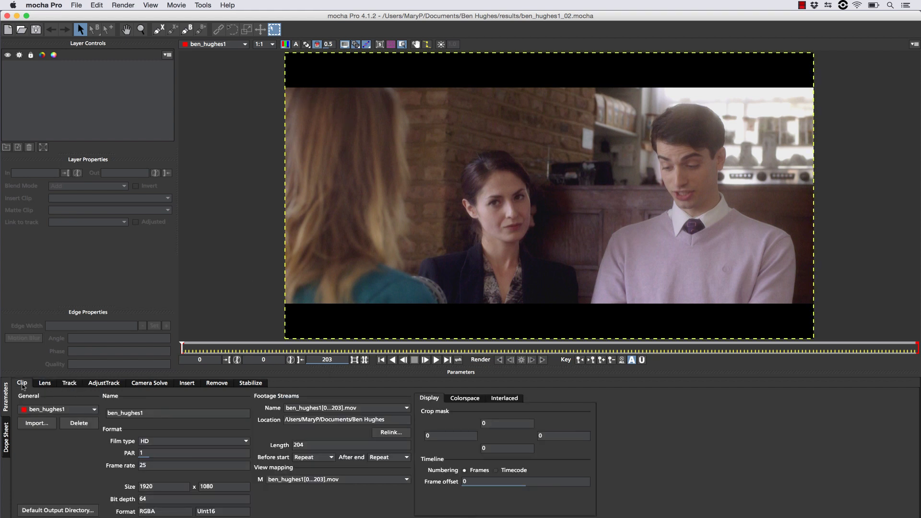
{"action": "left_click_drag", "start_coordinate": [521, 54], "coordinate": [522, 89]}
{"action": "left_click_drag", "start_coordinate": [528, 332], "coordinate": [534, 299]}
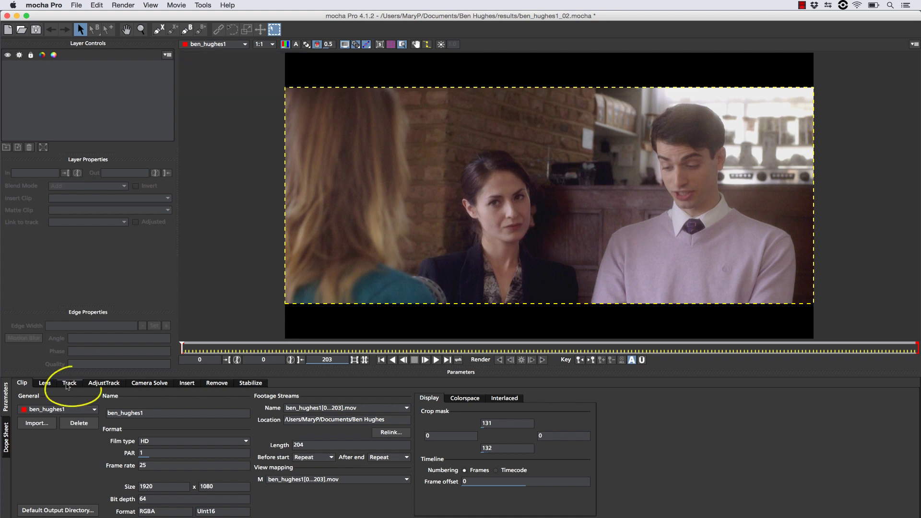
Draw a closed, rounded X-spline around the fan ornament behind the woman's shoulder.
{"action": "left_click", "coordinate": [67, 384]}
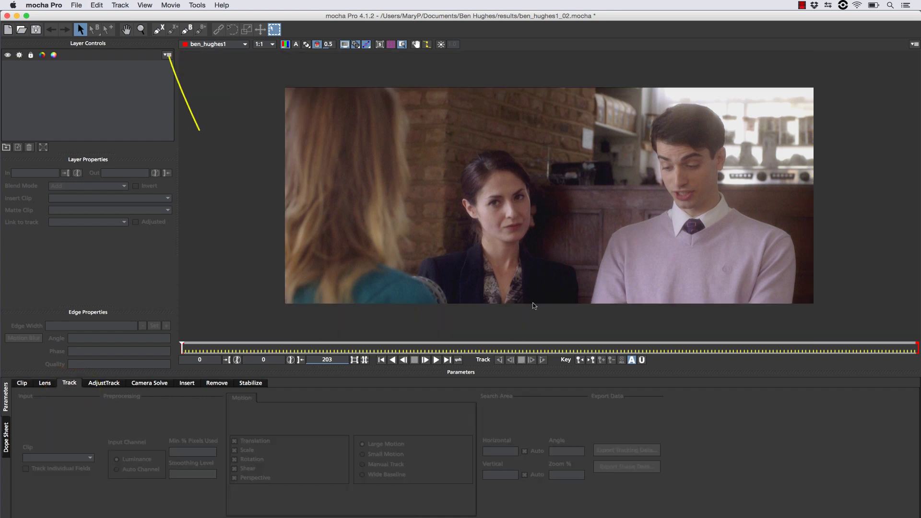
{"action": "left_click", "coordinate": [159, 29]}
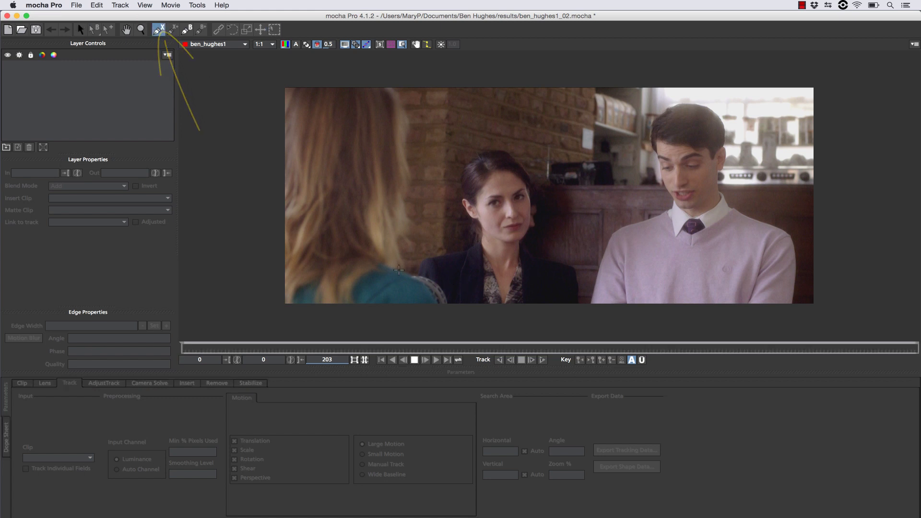
{"action": "left_click", "coordinate": [429, 266]}
{"action": "left_click", "coordinate": [375, 272]}
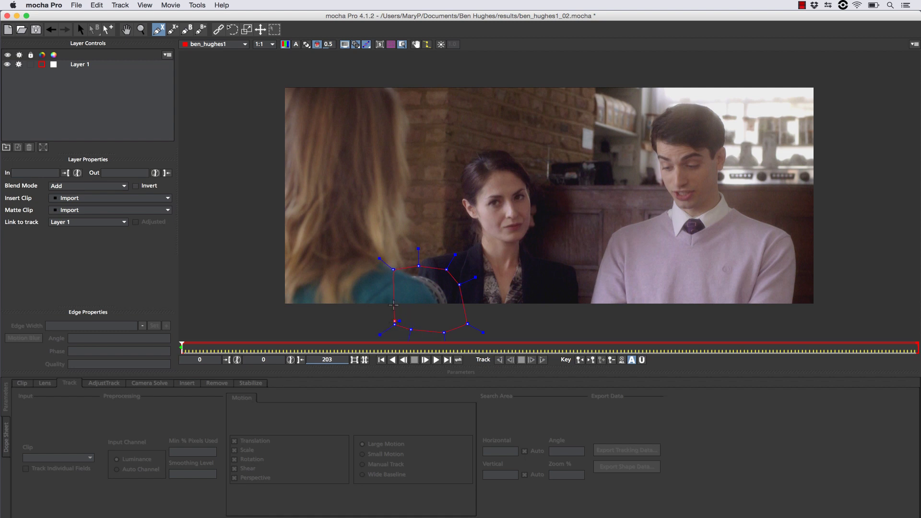
{"action": "right_click", "coordinate": [389, 288]}
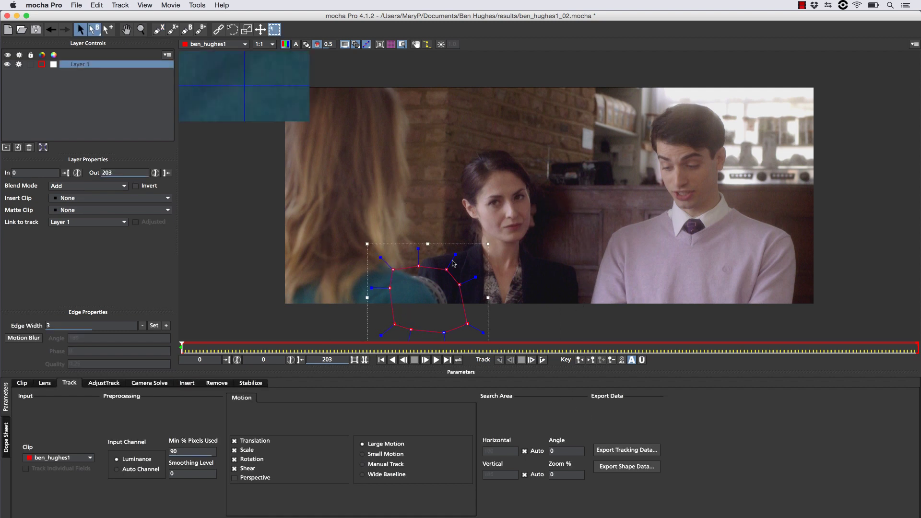
{"action": "left_click_drag", "start_coordinate": [454, 254], "coordinate": [437, 279]}
Move the fan shape up and right and shrink it to fit the fan, checking across the clip.
{"action": "left_click_drag", "start_coordinate": [206, 350], "coordinate": [155, 316]}
{"action": "left_click_drag", "start_coordinate": [395, 323], "coordinate": [405, 312]}
{"action": "left_click_drag", "start_coordinate": [495, 240], "coordinate": [471, 253]}
{"action": "left_click", "coordinate": [420, 311]}
{"action": "left_click", "coordinate": [415, 303]}
{"action": "left_click_drag", "start_coordinate": [415, 256], "coordinate": [417, 253]}
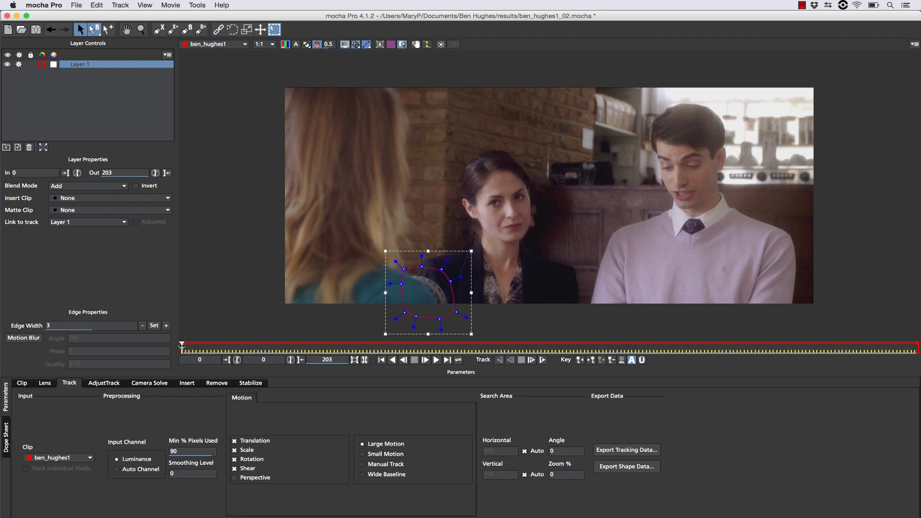
{"action": "left_click_drag", "start_coordinate": [182, 345], "coordinate": [817, 345]}
{"action": "key", "text": "Home"}
Rename Layer 1 to 'Fan Holdout'.
{"action": "left_click", "coordinate": [159, 29]}
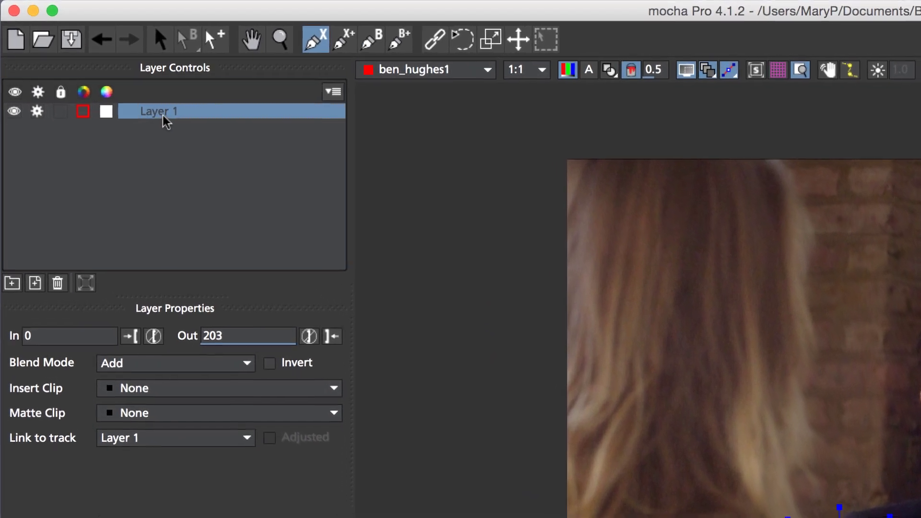
{"action": "double_click", "coordinate": [79, 64]}
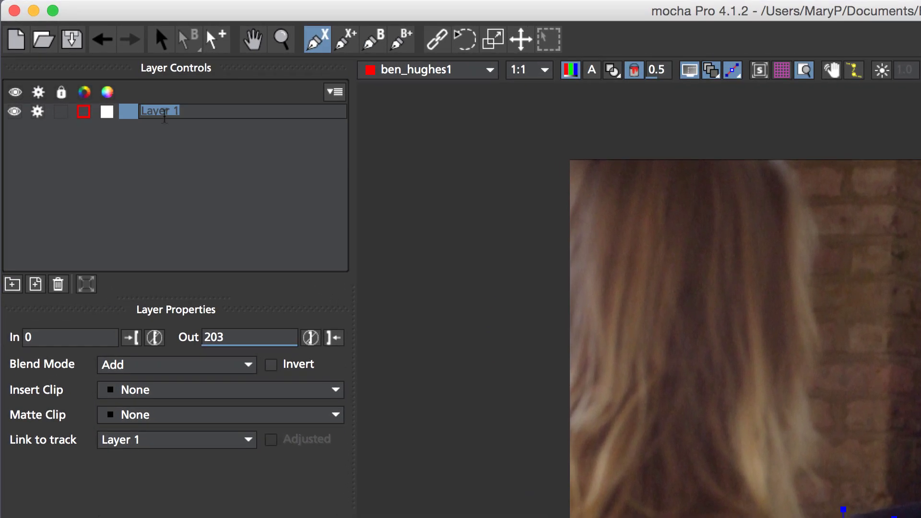
{"action": "type", "text": "Fan Holdout"}
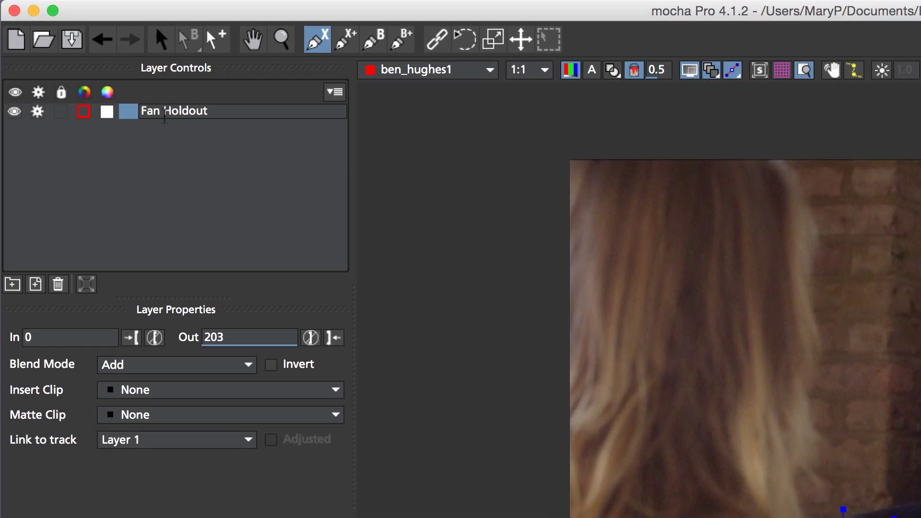
{"action": "key", "text": "Return"}
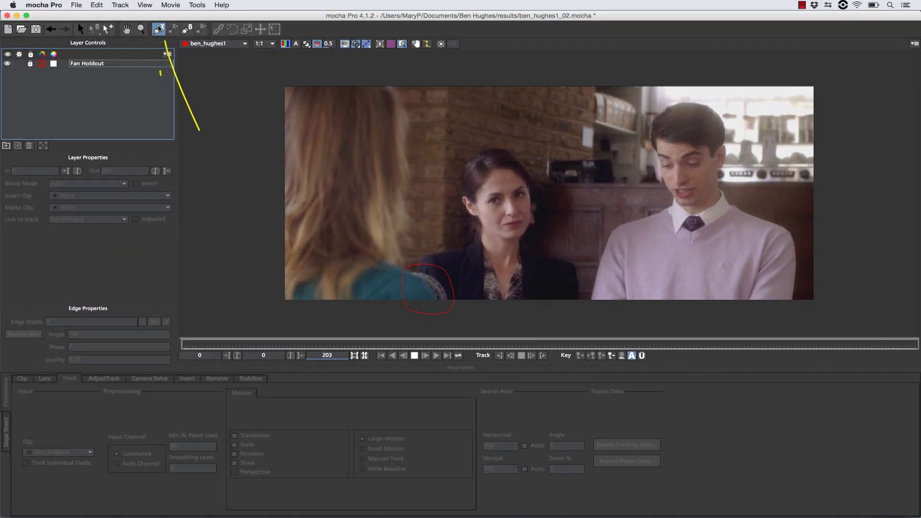
Outline the blonde woman's front shoulder with a closed spline and name the layer 'front shoulder'.
{"action": "left_click", "coordinate": [364, 253]}
{"action": "left_click", "coordinate": [380, 260]}
{"action": "left_click", "coordinate": [417, 276]}
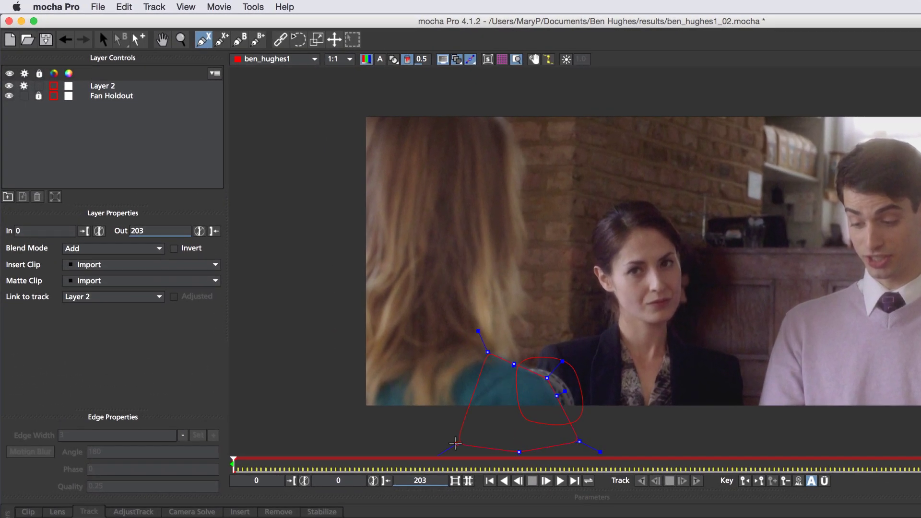
{"action": "right_click", "coordinate": [386, 269]}
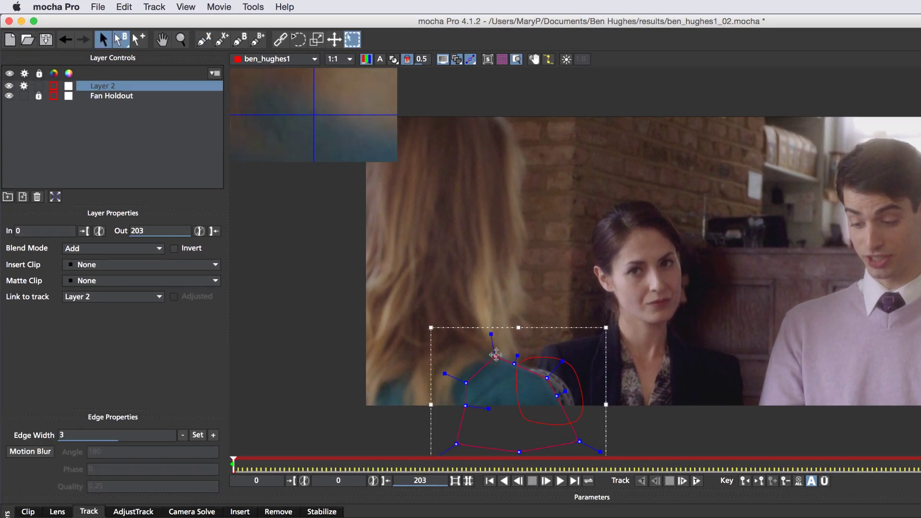
{"action": "left_click_drag", "start_coordinate": [456, 420], "coordinate": [557, 358]}
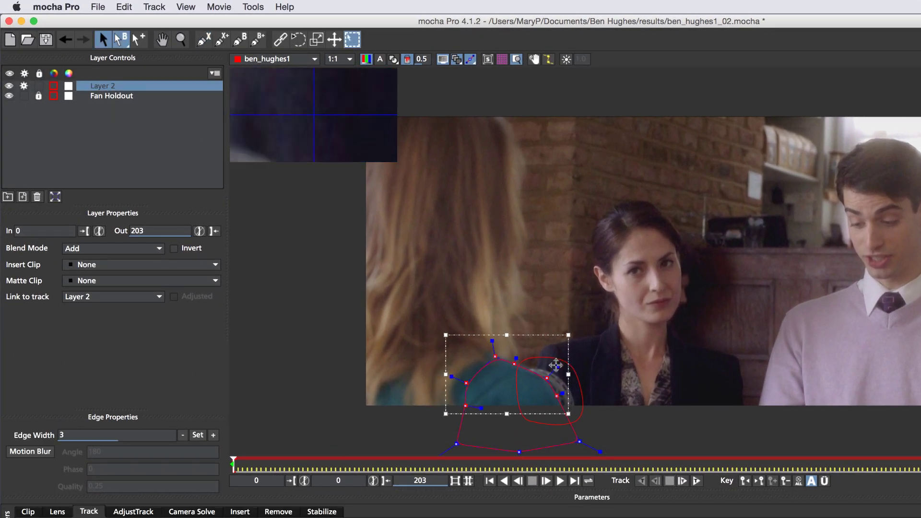
{"action": "double_click", "coordinate": [113, 86]}
{"action": "type", "text": "front shoulder"}
Draw a spline around the brunette woman's shoulder and name the layer 'Back Shoulder'.
{"action": "left_click", "coordinate": [204, 39]}
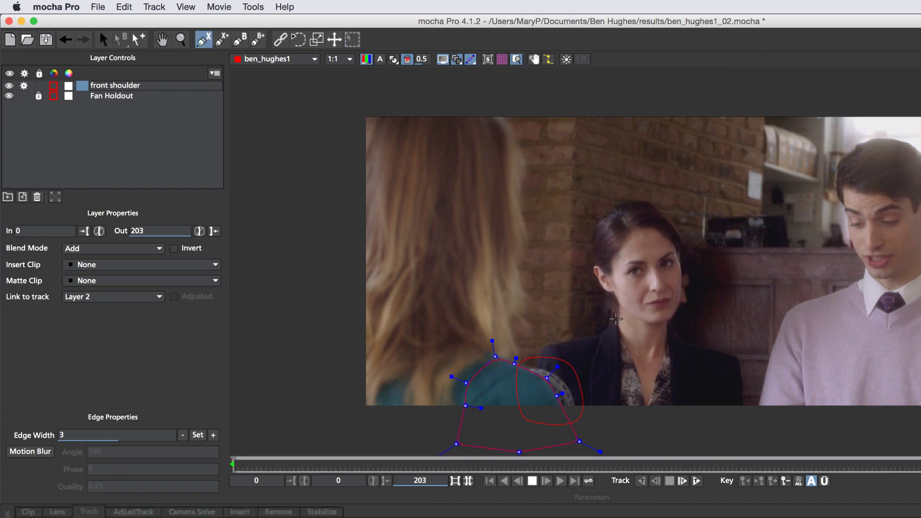
{"action": "left_click", "coordinate": [618, 317]}
{"action": "left_click", "coordinate": [601, 332]}
{"action": "left_click", "coordinate": [566, 341]}
{"action": "left_click", "coordinate": [547, 344]}
{"action": "left_click", "coordinate": [535, 369]}
{"action": "left_click", "coordinate": [528, 431]}
{"action": "left_click", "coordinate": [603, 434]}
{"action": "left_click", "coordinate": [621, 427]}
{"action": "left_click", "coordinate": [620, 395]}
{"action": "left_click", "coordinate": [624, 361]}
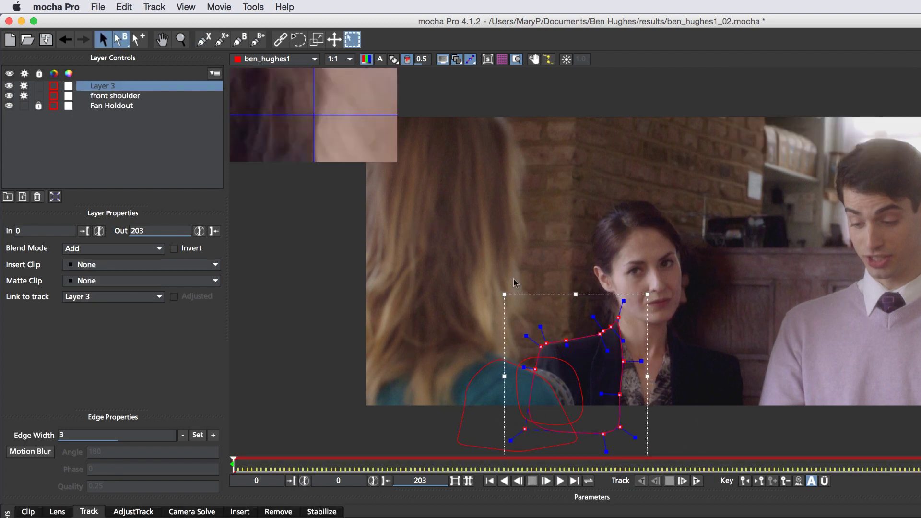
{"action": "double_click", "coordinate": [103, 85]}
{"action": "type", "text": "Back S"}
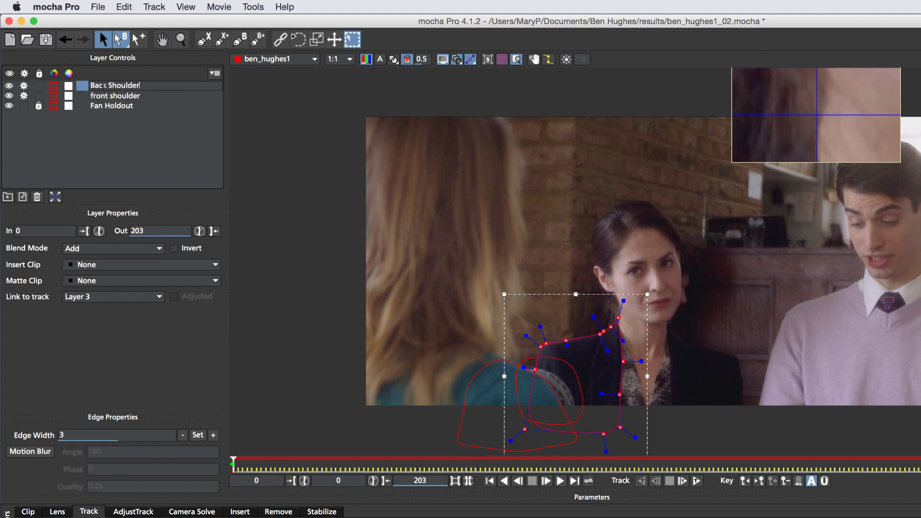
{"action": "type", "text": "houlder"}
{"action": "key", "text": "Return"}
Outline the blonde hair down along the lower body, pulling two edge points inward.
{"action": "left_click", "coordinate": [203, 38]}
{"action": "left_click", "coordinate": [509, 109]}
{"action": "left_click", "coordinate": [532, 151]}
{"action": "left_click", "coordinate": [537, 194]}
{"action": "left_click", "coordinate": [536, 213]}
{"action": "left_click", "coordinate": [538, 260]}
{"action": "left_click", "coordinate": [546, 304]}
{"action": "left_click", "coordinate": [555, 323]}
{"action": "left_click", "coordinate": [537, 349]}
{"action": "left_click", "coordinate": [506, 374]}
{"action": "left_click", "coordinate": [469, 410]}
{"action": "left_click", "coordinate": [433, 440]}
{"action": "left_click", "coordinate": [326, 440]}
{"action": "right_click", "coordinate": [292, 291]}
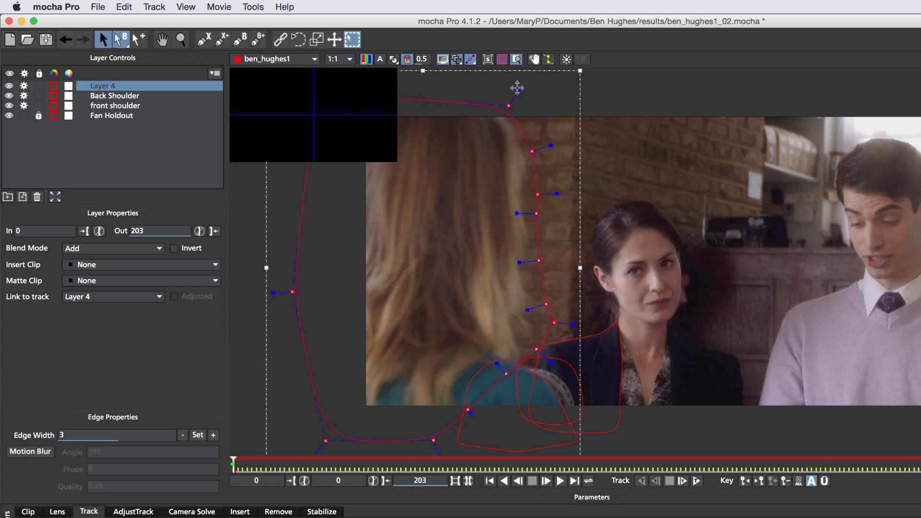
{"action": "left_click_drag", "start_coordinate": [554, 323], "coordinate": [547, 323]}
{"action": "left_click_drag", "start_coordinate": [537, 349], "coordinate": [530, 347]}
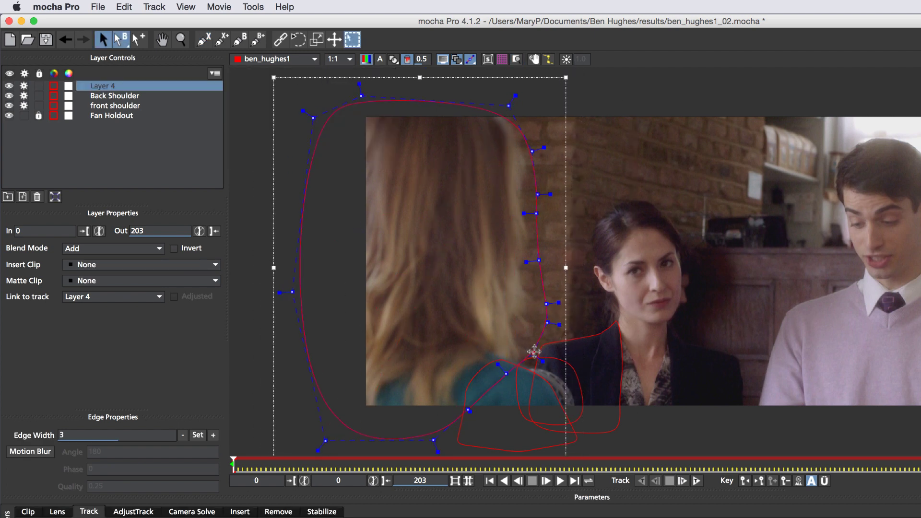
Draw a shape over the brick wall named 'Wall', and rename the hair layer 'Hair Holdout'.
{"action": "key", "text": "super+l"}
{"action": "left_click", "coordinate": [474, 94]}
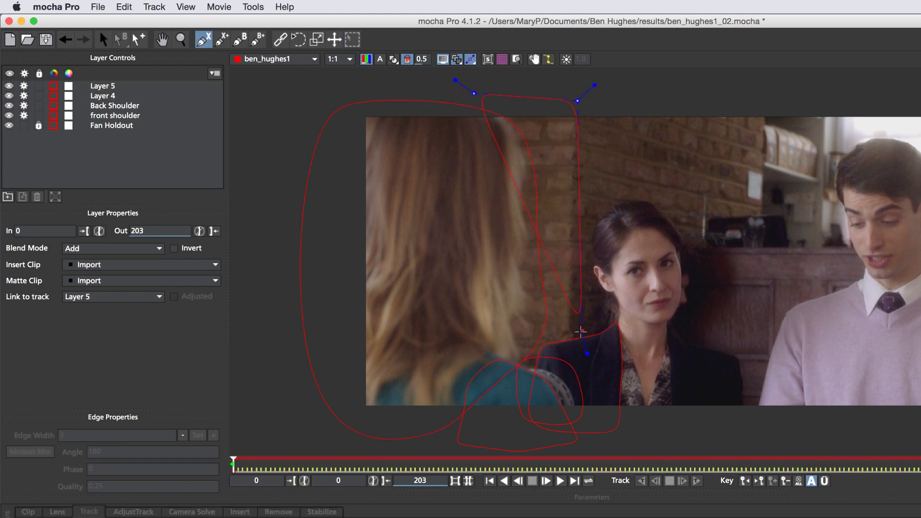
{"action": "left_click", "coordinate": [523, 337]}
{"action": "right_click", "coordinate": [523, 337]}
{"action": "left_click_drag", "start_coordinate": [522, 337], "coordinate": [488, 336]}
{"action": "double_click", "coordinate": [100, 85]}
{"action": "type", "text": "Wall"}
{"action": "double_click", "coordinate": [111, 97]}
{"action": "type", "text": "Hal"}
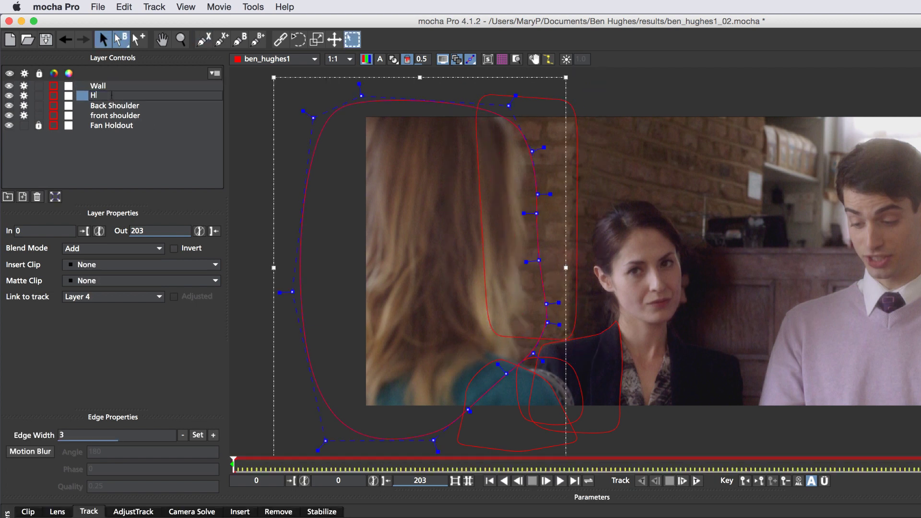
{"action": "type", "text": "r Holdout"}
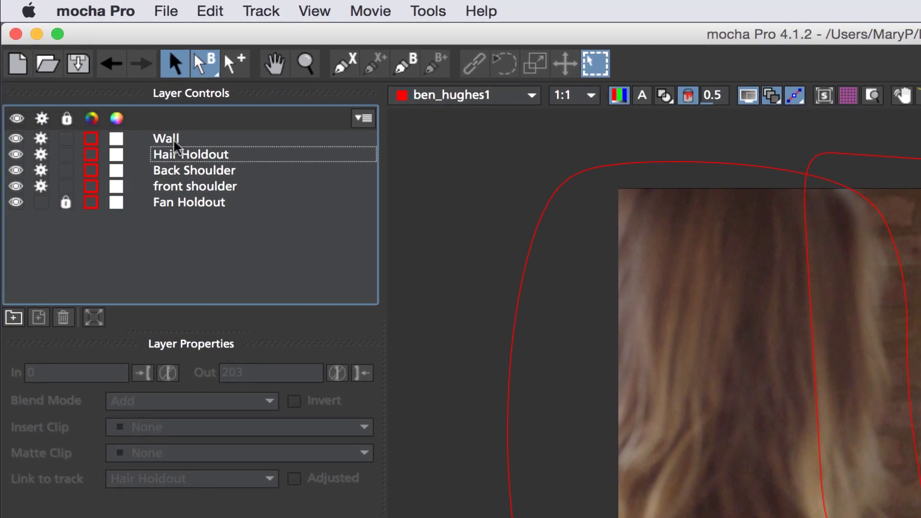
Drag Wall to the bottom of the layer stack and Back Shoulder just below Fan Holdout.
{"action": "left_click", "coordinate": [107, 85]}
{"action": "left_click_drag", "start_coordinate": [184, 141], "coordinate": [186, 216]}
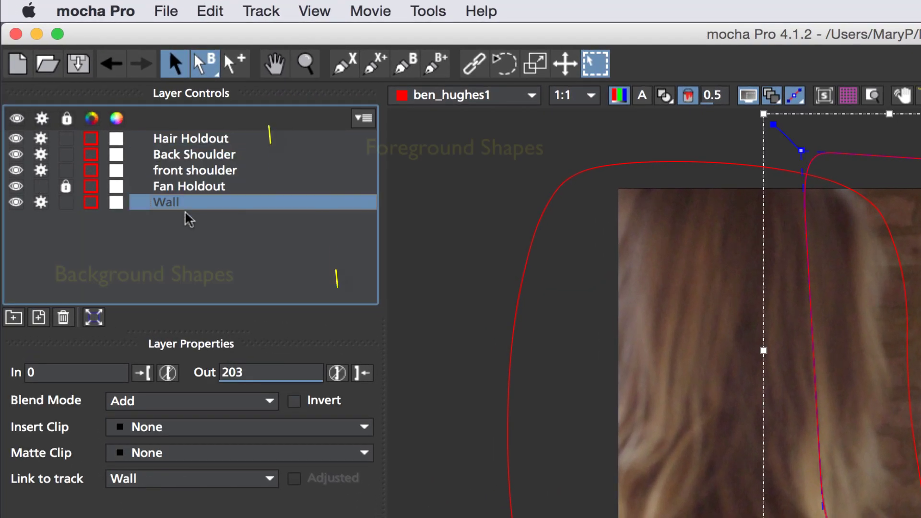
{"action": "left_click", "coordinate": [184, 172]}
{"action": "left_click", "coordinate": [201, 154]}
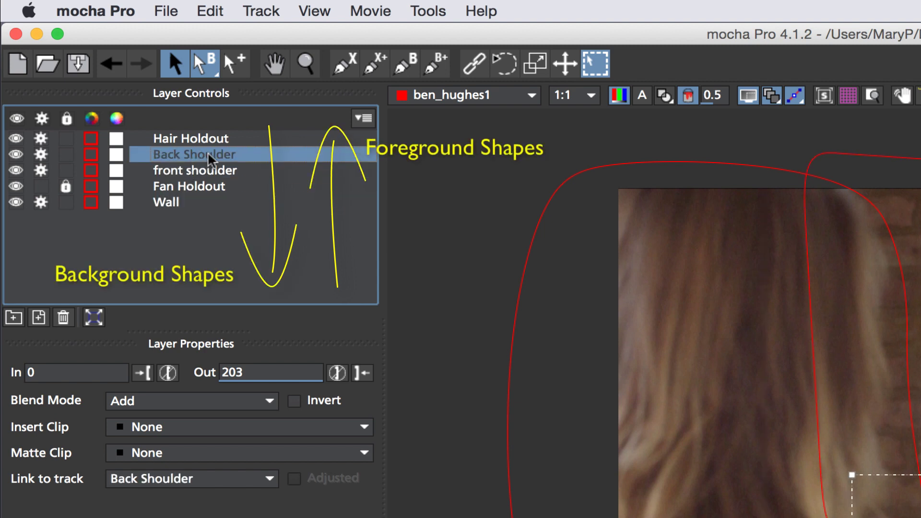
{"action": "left_click_drag", "start_coordinate": [214, 158], "coordinate": [205, 199]}
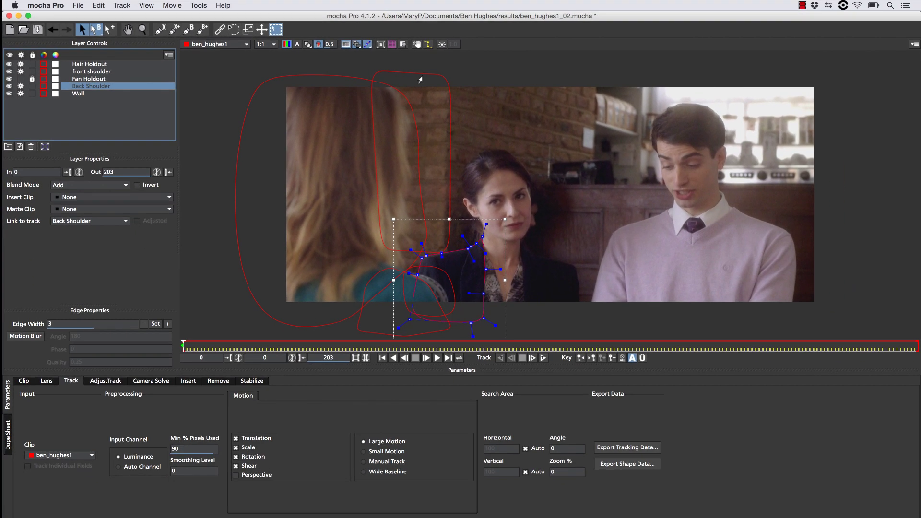
With planar surfaces shown, track Wall, Back Shoulder and front shoulder forward together to frame 203.
{"action": "left_click", "coordinate": [907, 174]}
{"action": "left_click", "coordinate": [379, 44]}
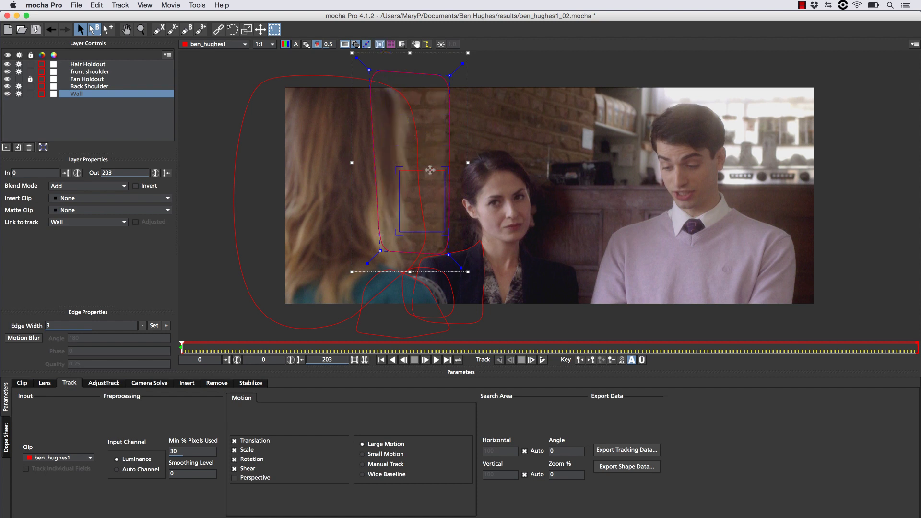
{"action": "left_click", "coordinate": [480, 278]}
{"action": "left_click", "coordinate": [366, 285]}
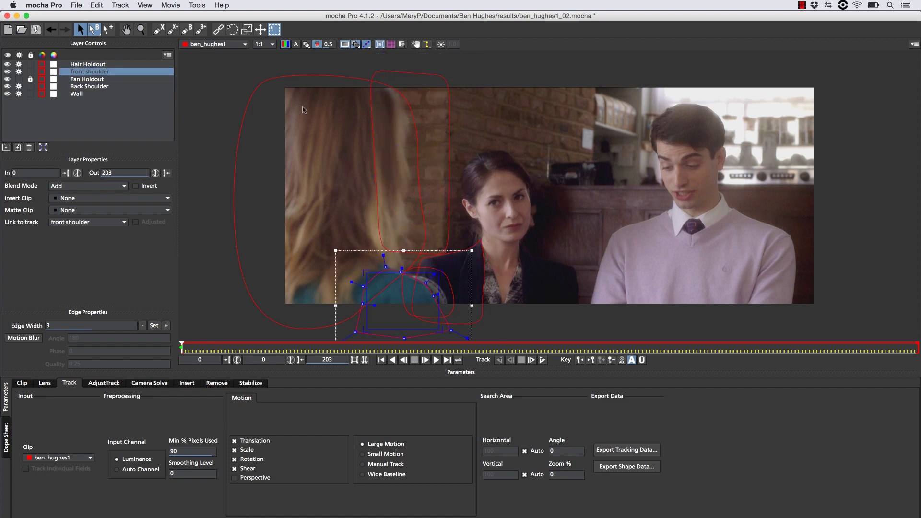
{"action": "left_click", "coordinate": [421, 92], "text": "shift"}
{"action": "left_click", "coordinate": [434, 169], "text": "shift"}
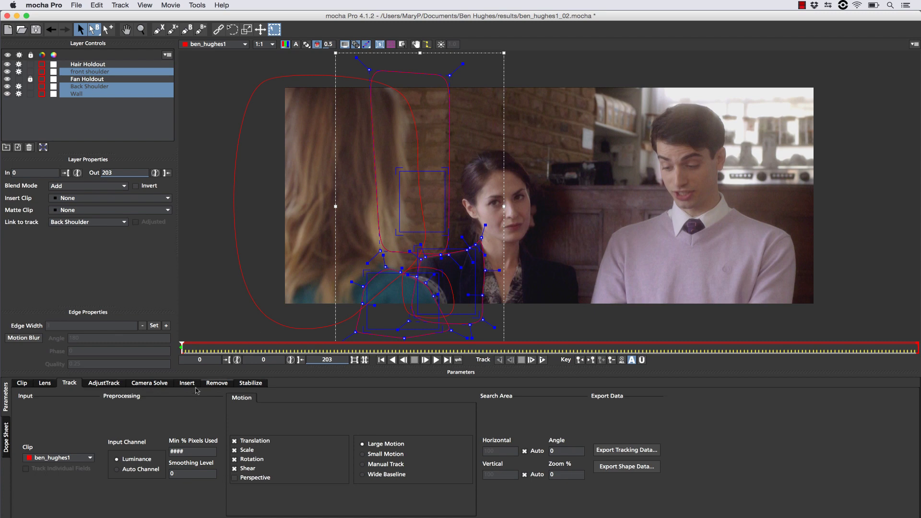
{"action": "left_click", "coordinate": [543, 360]}
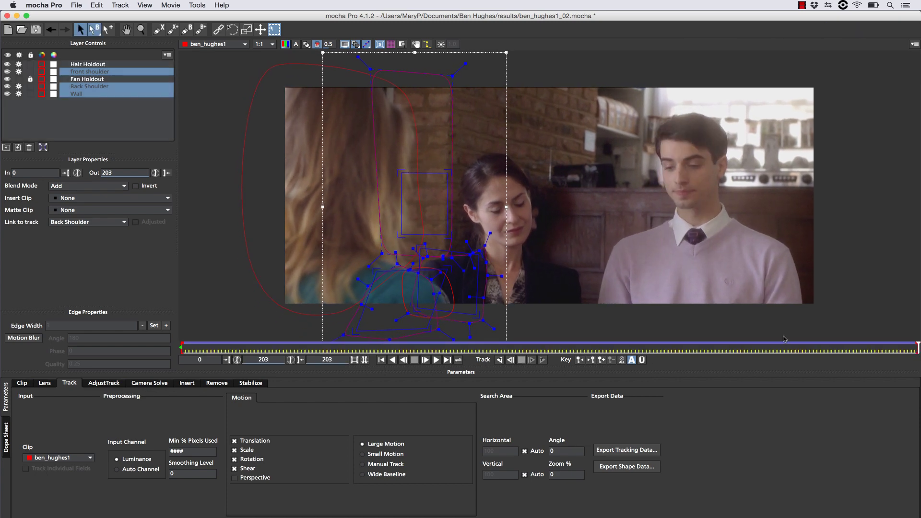
Track Hair Holdout forward alone and extend its shape down-left along the hair edge.
{"action": "left_click_drag", "start_coordinate": [916, 345], "coordinate": [182, 345]}
{"action": "left_click", "coordinate": [18, 71]}
{"action": "left_click", "coordinate": [19, 64]}
{"action": "left_click", "coordinate": [250, 179]}
{"action": "left_click", "coordinate": [415, 245]}
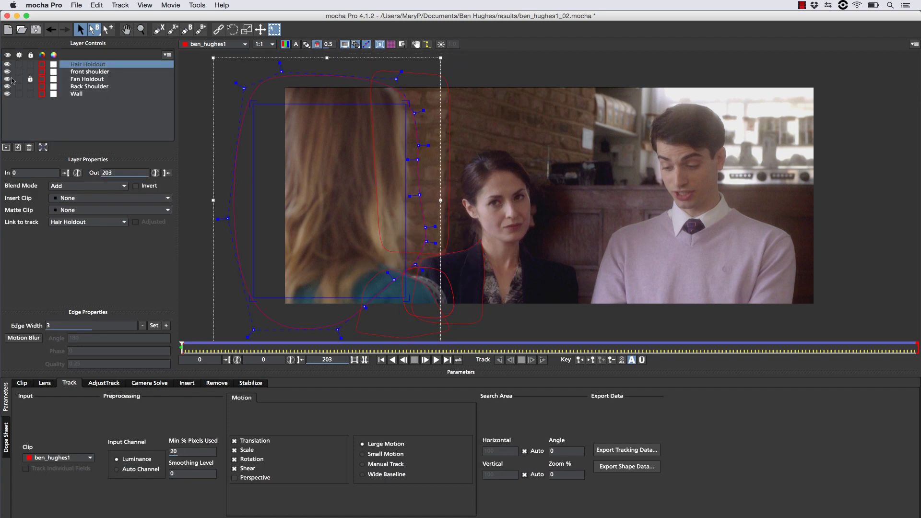
{"action": "left_click", "coordinate": [543, 360]}
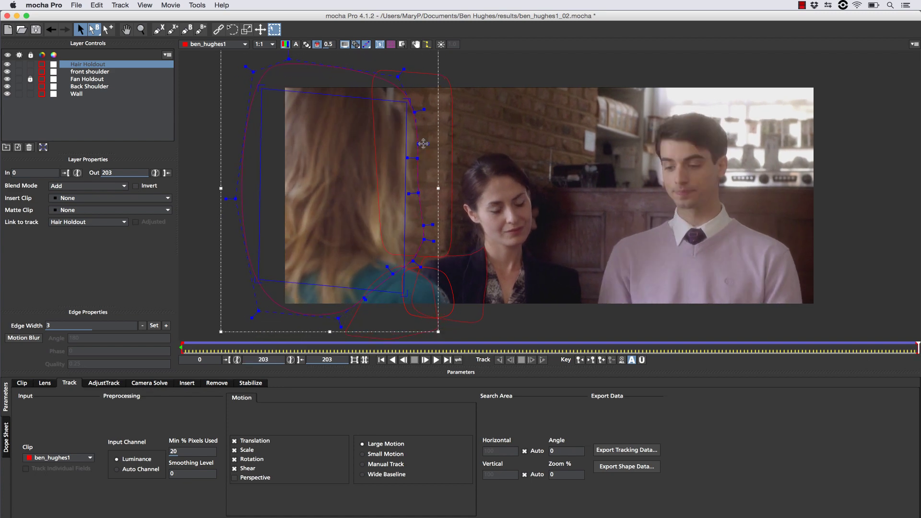
{"action": "left_click_drag", "start_coordinate": [418, 144], "coordinate": [425, 146]}
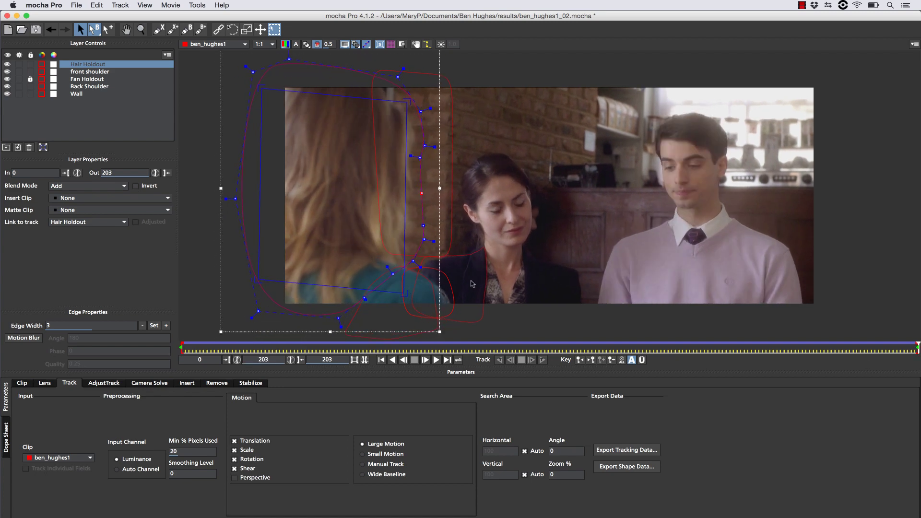
{"action": "left_click_drag", "start_coordinate": [255, 313], "coordinate": [239, 330]}
{"action": "left_click", "coordinate": [381, 360]}
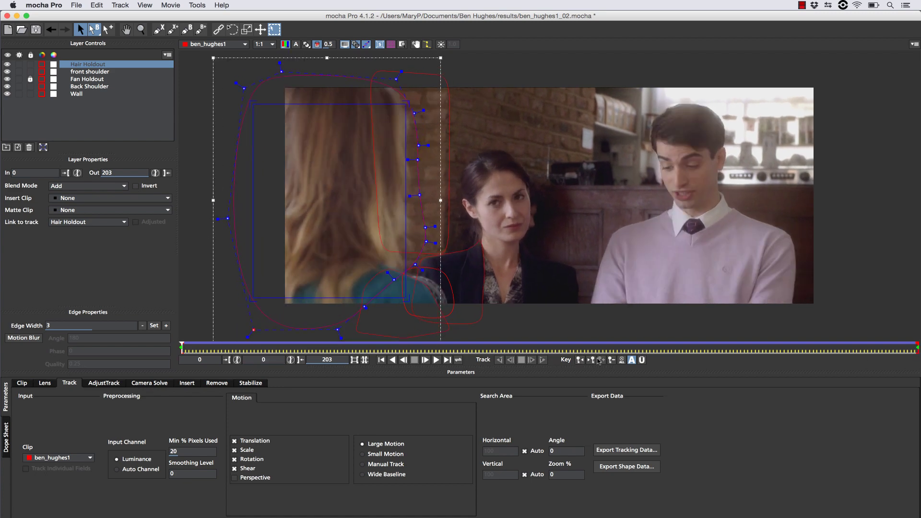
{"action": "left_click_drag", "start_coordinate": [182, 346], "coordinate": [918, 360]}
Widen the front shoulder shape rightward so it covers the teal shoulder.
{"action": "left_click", "coordinate": [362, 287]}
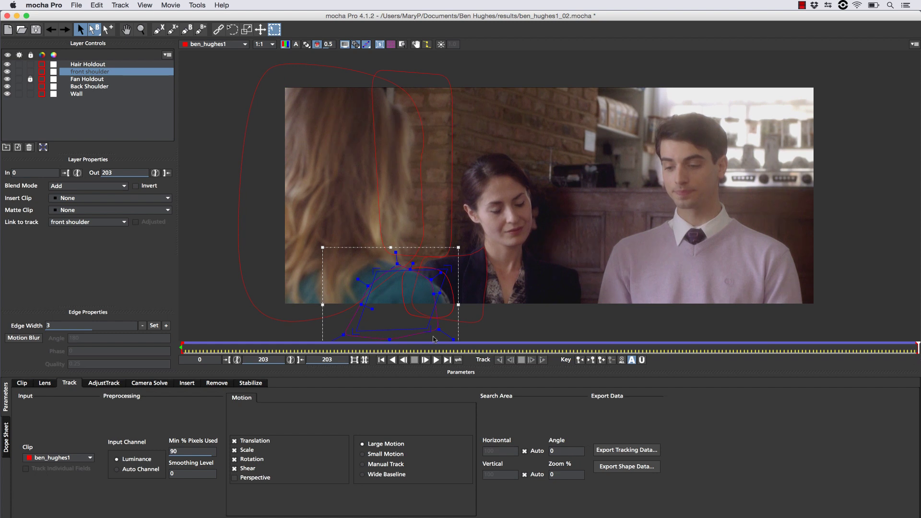
{"action": "left_click_drag", "start_coordinate": [433, 337], "coordinate": [435, 295]}
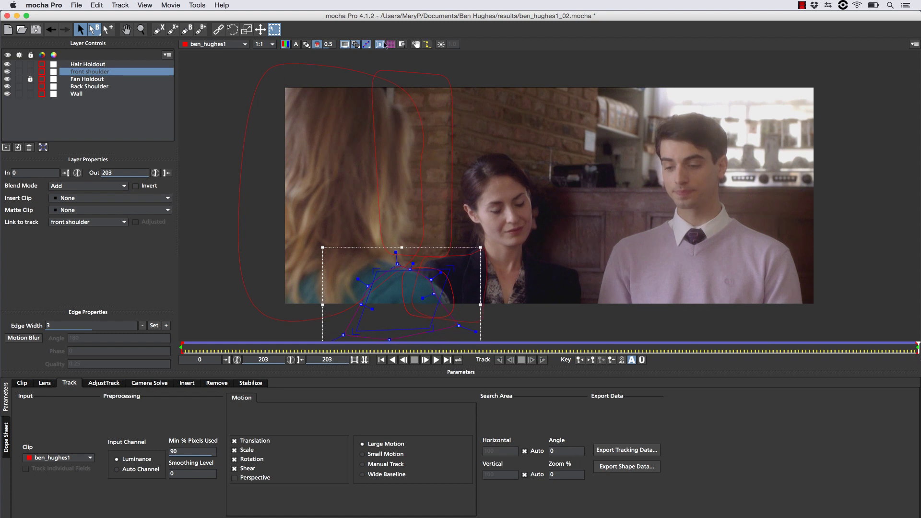
{"action": "left_click_drag", "start_coordinate": [397, 264], "coordinate": [394, 265]}
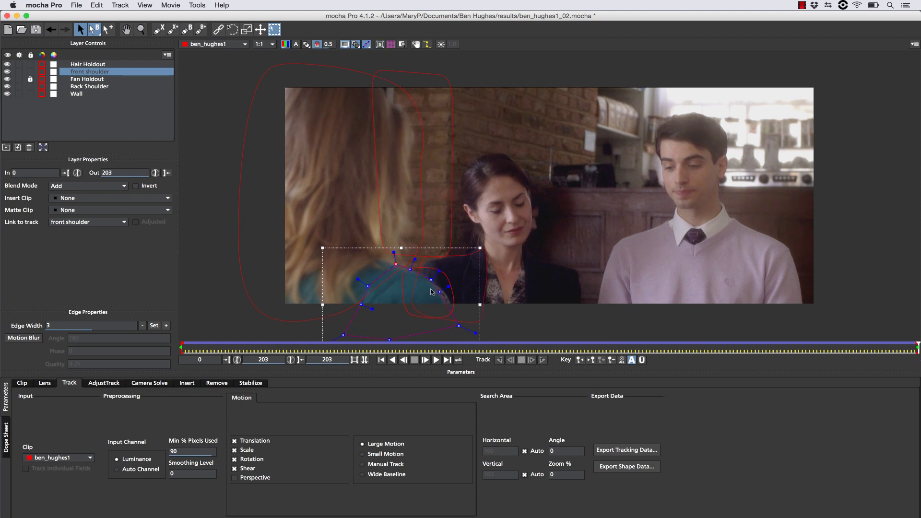
{"action": "left_click_drag", "start_coordinate": [917, 346], "coordinate": [454, 342]}
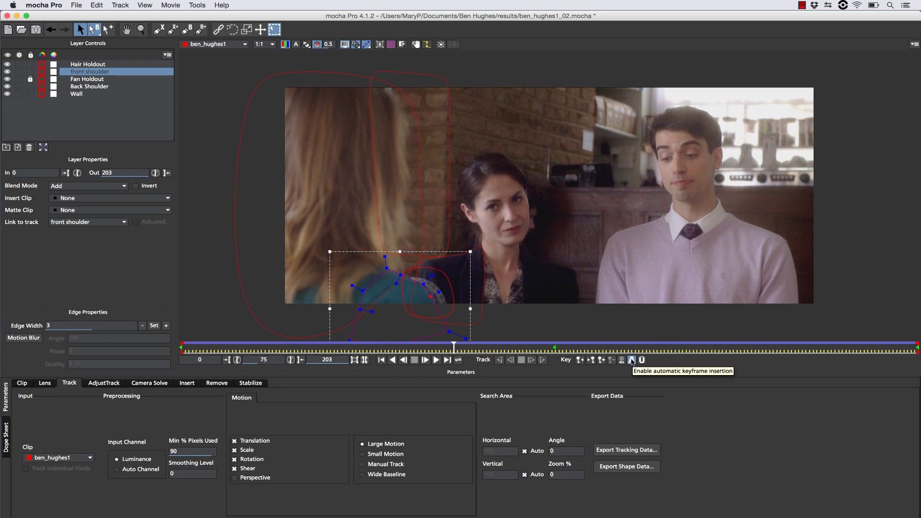
Enable auto-keyframing and drag the front shoulder points to hug the teal shoulder mid-clip.
{"action": "left_click", "coordinate": [633, 360]}
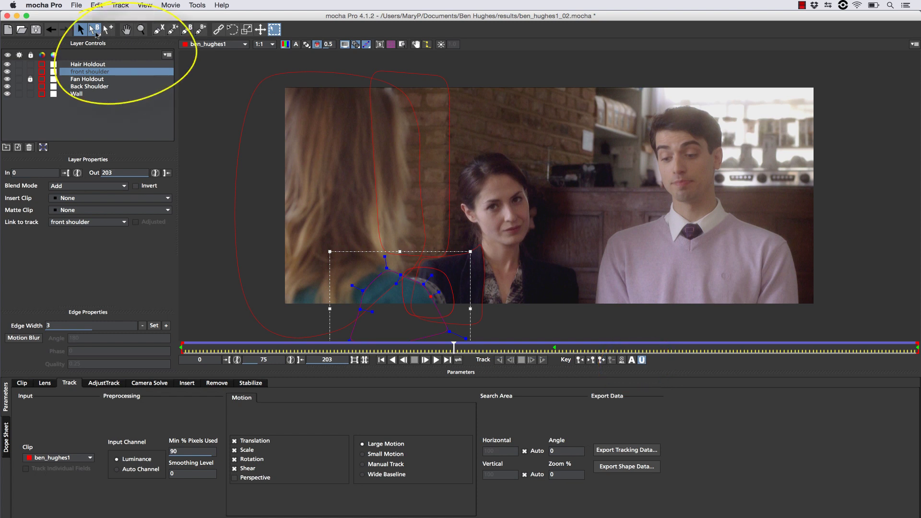
{"action": "left_click_drag", "start_coordinate": [96, 35], "coordinate": [107, 68]}
{"action": "left_click", "coordinate": [387, 270]}
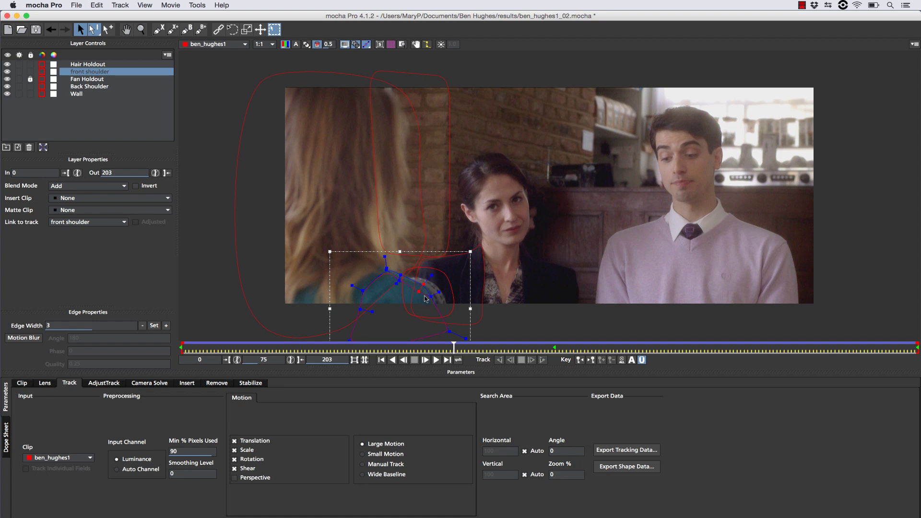
{"action": "left_click_drag", "start_coordinate": [429, 299], "coordinate": [422, 306]}
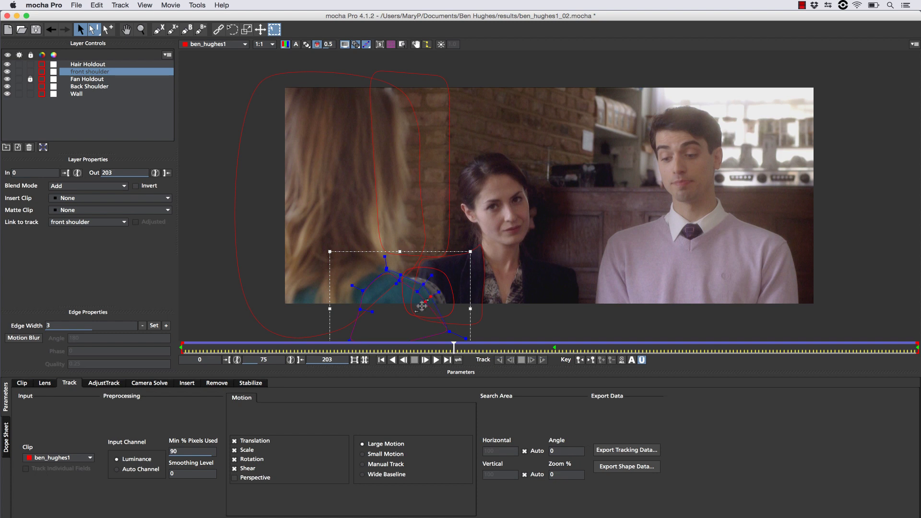
{"action": "left_click", "coordinate": [449, 332]}
{"action": "left_click", "coordinate": [426, 302]}
{"action": "left_click", "coordinate": [422, 304], "text": "shift"}
Select Back Shoulder, hide the other layers, and play the clip from frame 0.
{"action": "left_click", "coordinate": [476, 248]}
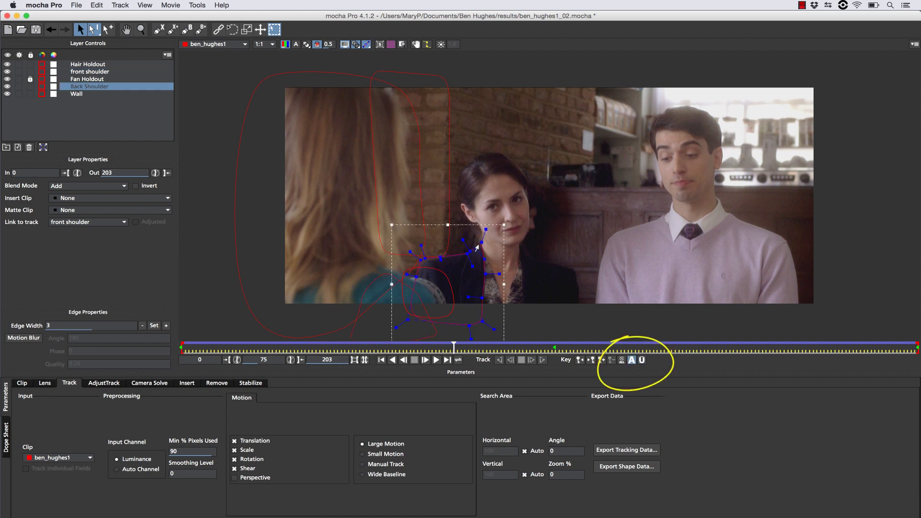
{"action": "left_click", "coordinate": [7, 86]}
{"action": "left_click", "coordinate": [7, 78]}
{"action": "left_click", "coordinate": [7, 72]}
{"action": "left_click", "coordinate": [7, 64]}
{"action": "left_click", "coordinate": [111, 94]}
{"action": "left_click_drag", "start_coordinate": [453, 344], "coordinate": [181, 343]}
{"action": "key", "text": "l"}
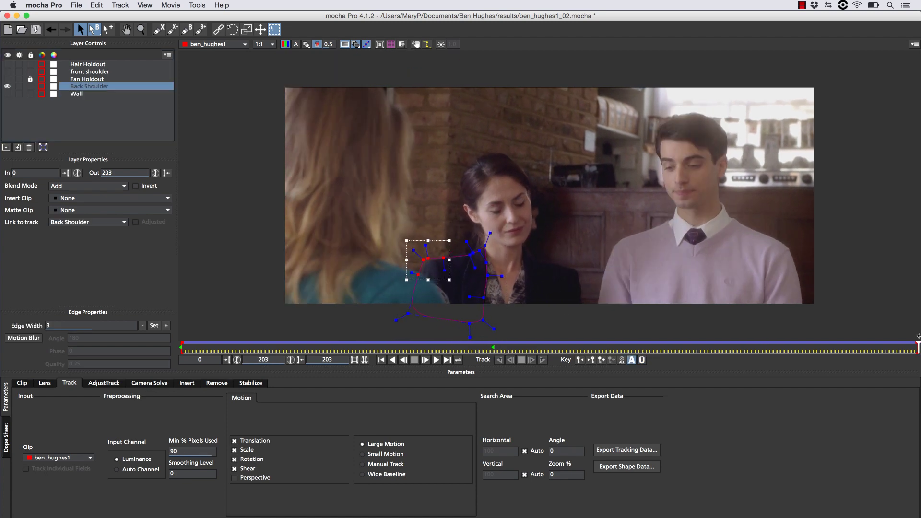
Change Back Shoulder's Edge Width from 3 to 2 and apply it.
{"action": "left_click", "coordinate": [142, 325]}
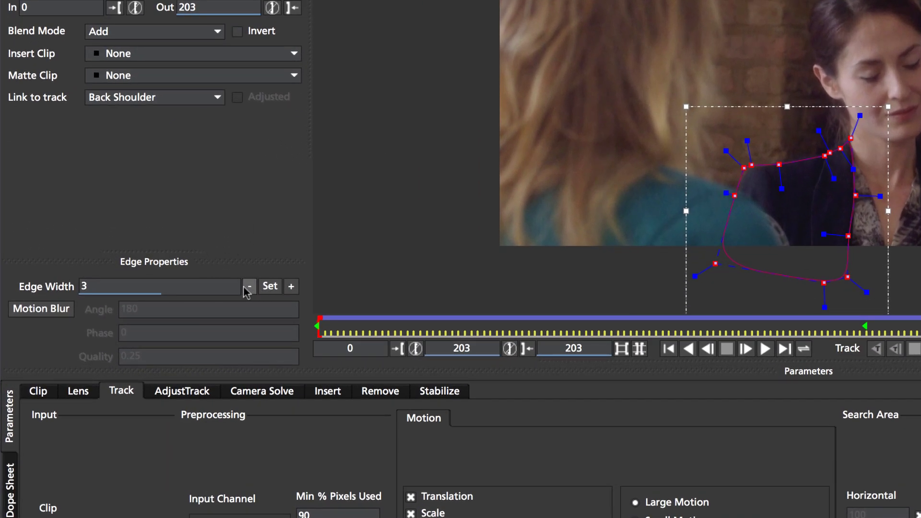
{"action": "left_click", "coordinate": [143, 282]}
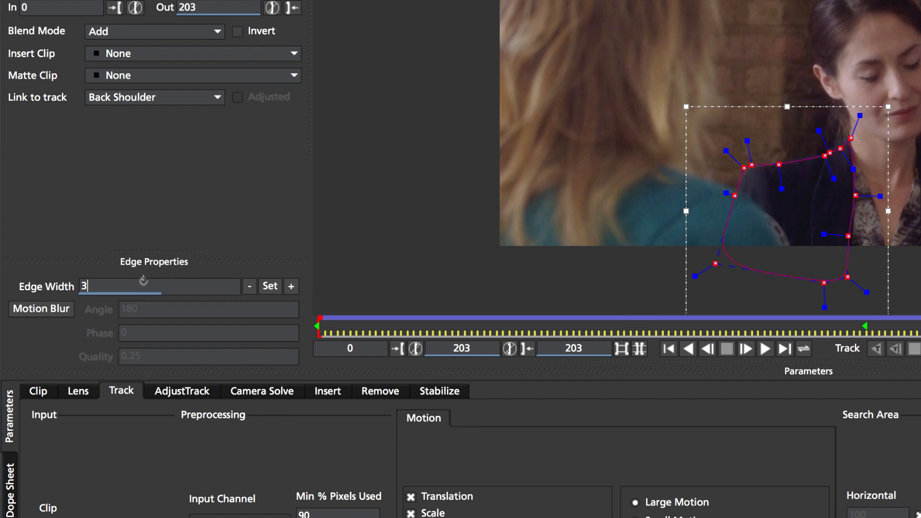
{"action": "left_click", "coordinate": [291, 286]}
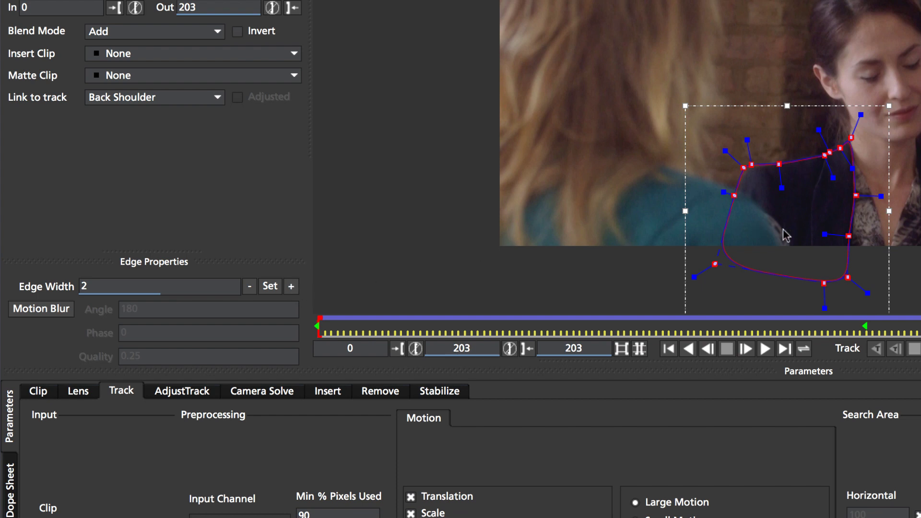
{"action": "left_click", "coordinate": [654, 33]}
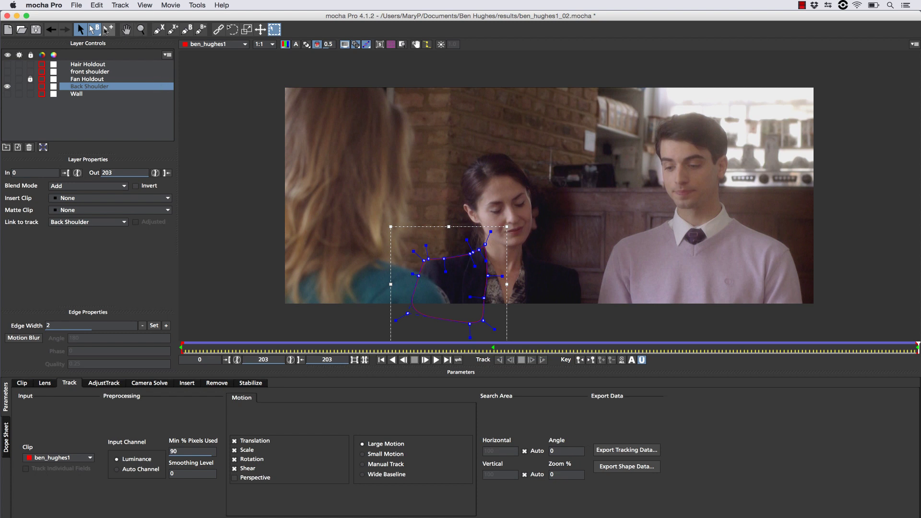
Add a point to the Back Shoulder spline and pull points out along the jacket shoulder.
{"action": "left_click_drag", "start_coordinate": [94, 30], "coordinate": [114, 63]}
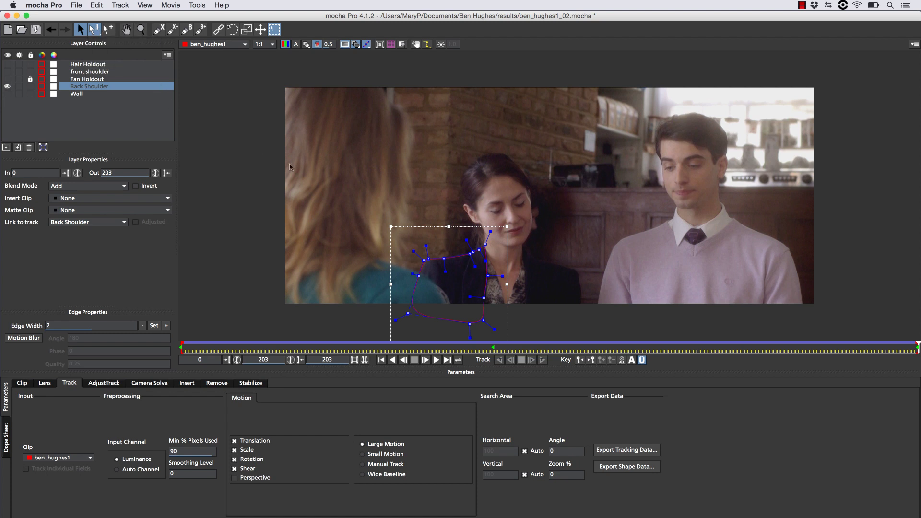
{"action": "left_click", "coordinate": [472, 255]}
{"action": "left_click_drag", "start_coordinate": [471, 255], "coordinate": [464, 315]}
{"action": "left_click", "coordinate": [483, 321]}
{"action": "left_click", "coordinate": [470, 253]}
{"action": "left_click_drag", "start_coordinate": [459, 263], "coordinate": [428, 267]}
At frame 0, zoom in on the shoulder, raise a spline point to fit, and replay to check.
{"action": "key", "text": "Home"}
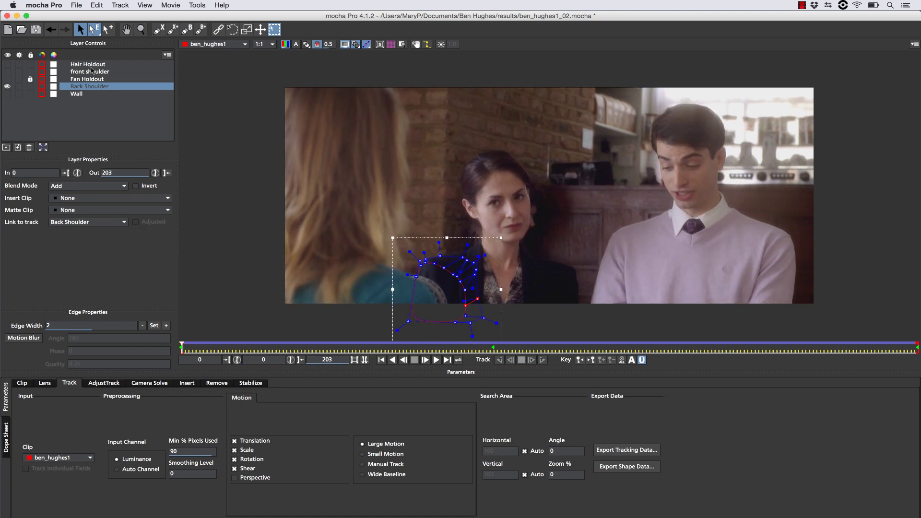
{"action": "left_click", "coordinate": [141, 29]}
{"action": "left_click", "coordinate": [417, 295]}
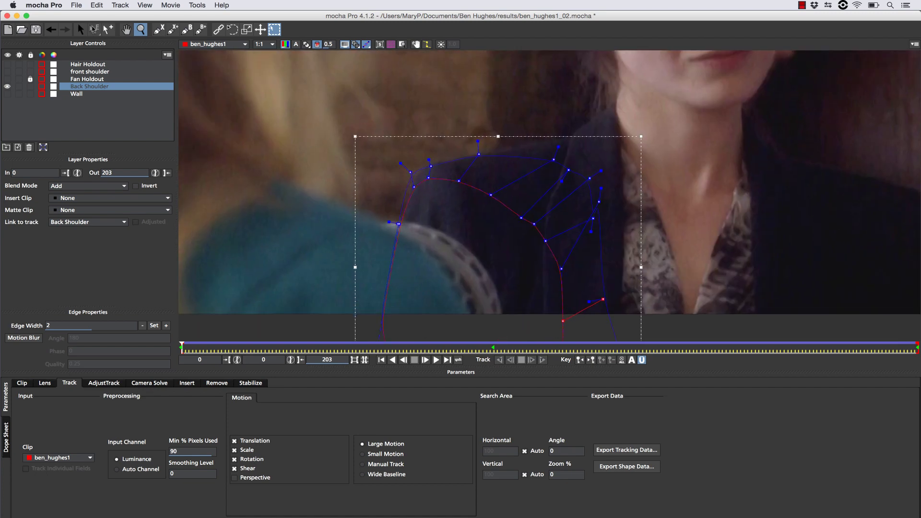
{"action": "left_click", "coordinate": [90, 27]}
{"action": "left_click_drag", "start_coordinate": [398, 224], "coordinate": [402, 204]}
{"action": "key", "text": "space"}
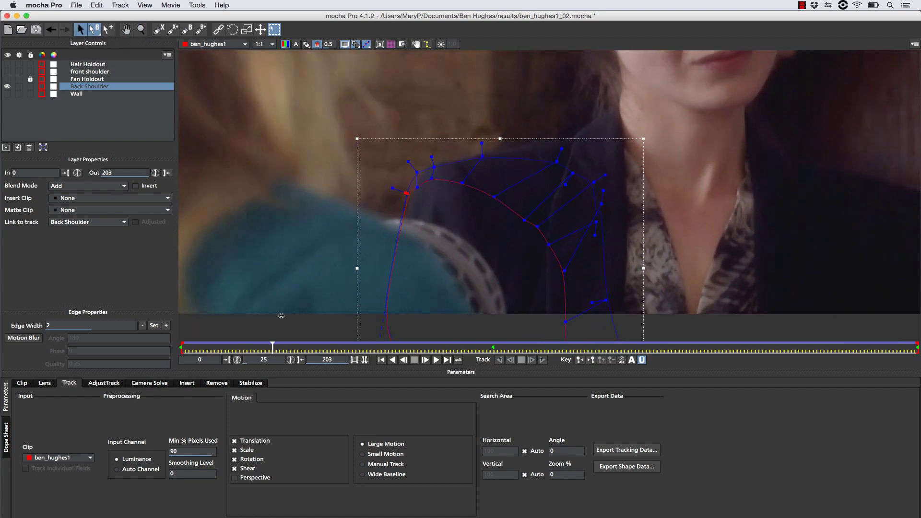
{"action": "key", "text": "Home"}
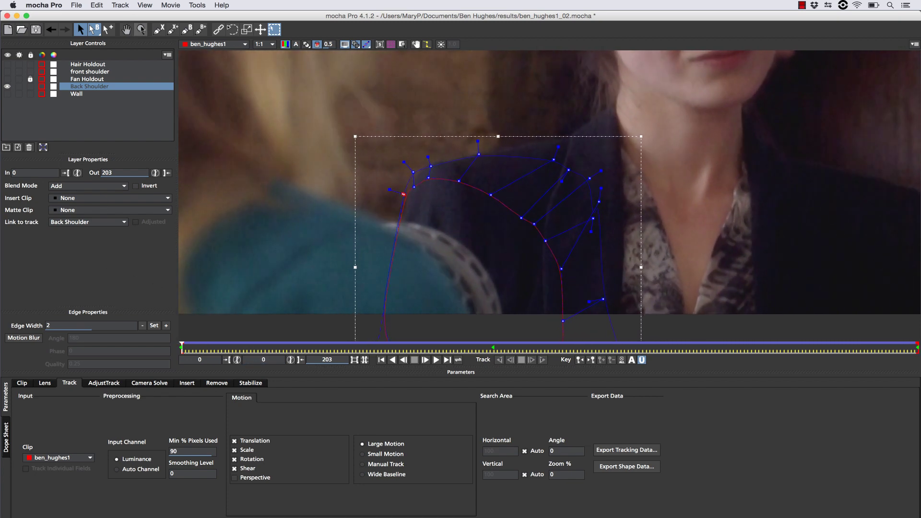
{"action": "key", "text": "z"}
{"action": "scroll", "coordinate": [499, 216], "scroll_direction": "down", "scroll_amount": 5}
Turn the Wall, Hair Holdout, front shoulder and Fan Holdout layers back on, checking the Wall shape late in the clip.
{"action": "left_click", "coordinate": [8, 94]}
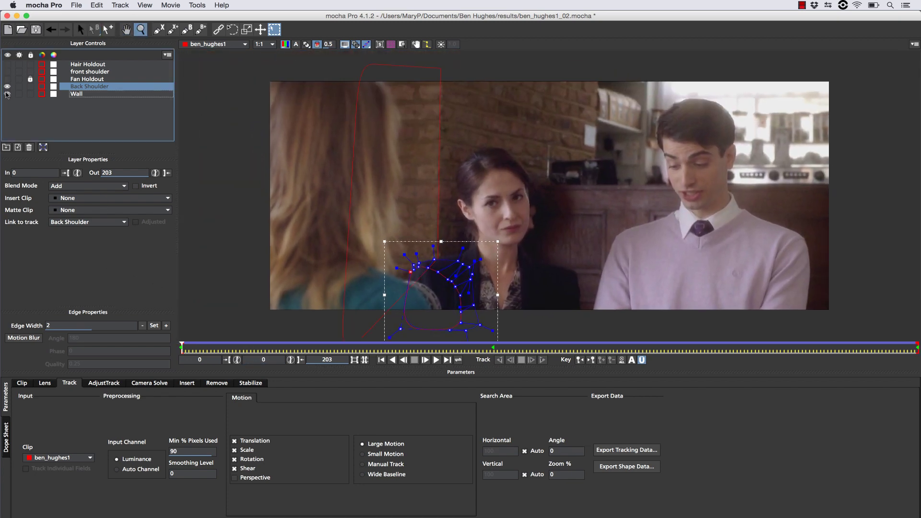
{"action": "key", "text": "s"}
{"action": "left_click", "coordinate": [76, 93]}
{"action": "left_click", "coordinate": [897, 348]}
{"action": "key", "text": "Home"}
{"action": "left_click", "coordinate": [8, 64]}
{"action": "left_click", "coordinate": [8, 72]}
{"action": "left_click", "coordinate": [8, 78]}
Align the front shoulder layer's surface to the full frame and zoom the view out.
{"action": "left_click", "coordinate": [77, 72]}
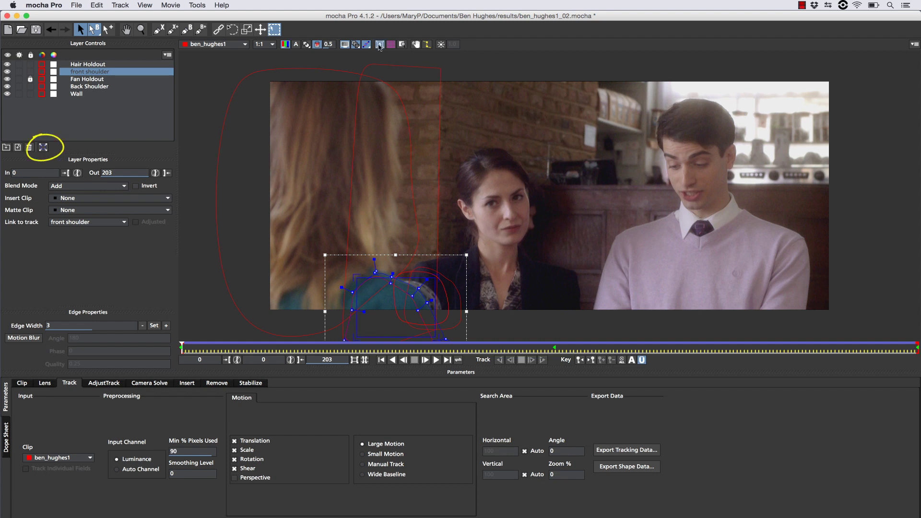
{"action": "left_click", "coordinate": [43, 147]}
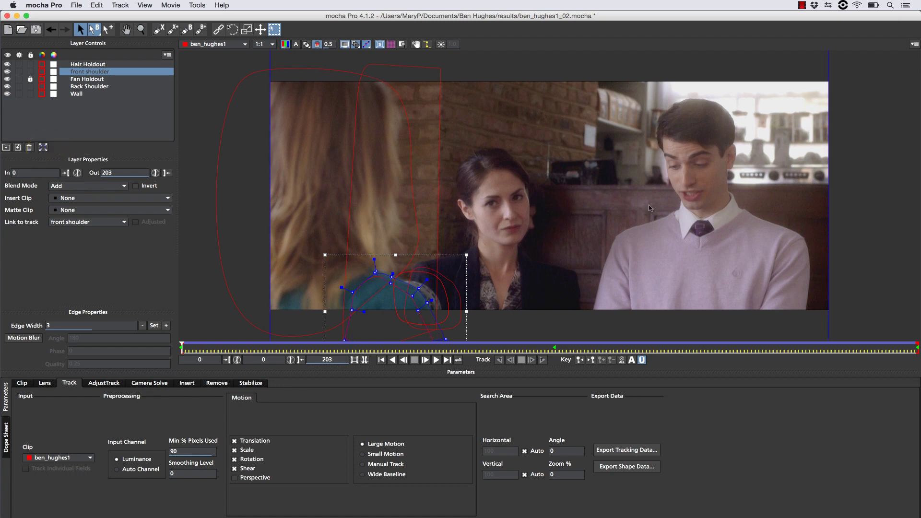
{"action": "left_click", "coordinate": [140, 30]}
{"action": "scroll", "coordinate": [477, 134], "scroll_direction": "down", "scroll_amount": 3}
{"action": "scroll", "coordinate": [432, 87], "scroll_direction": "up", "scroll_amount": 1}
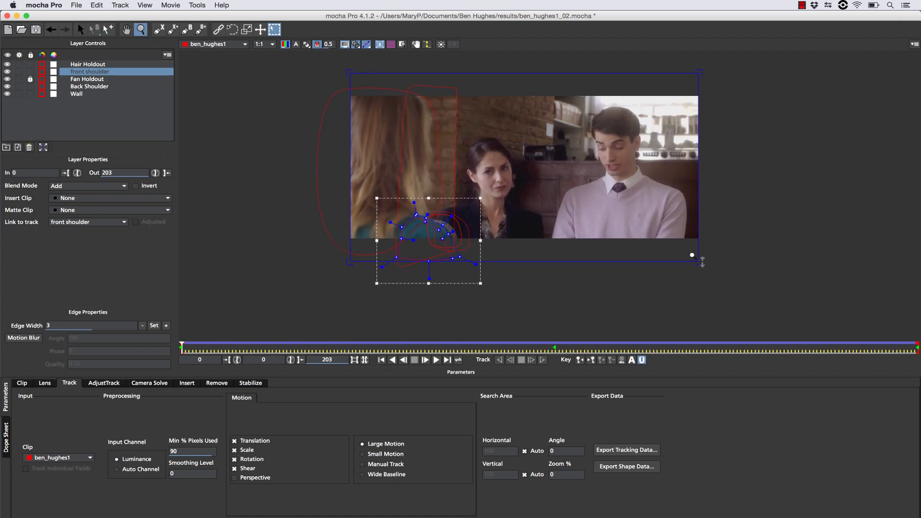
{"action": "scroll", "coordinate": [552, 116], "scroll_direction": "up", "scroll_amount": 3}
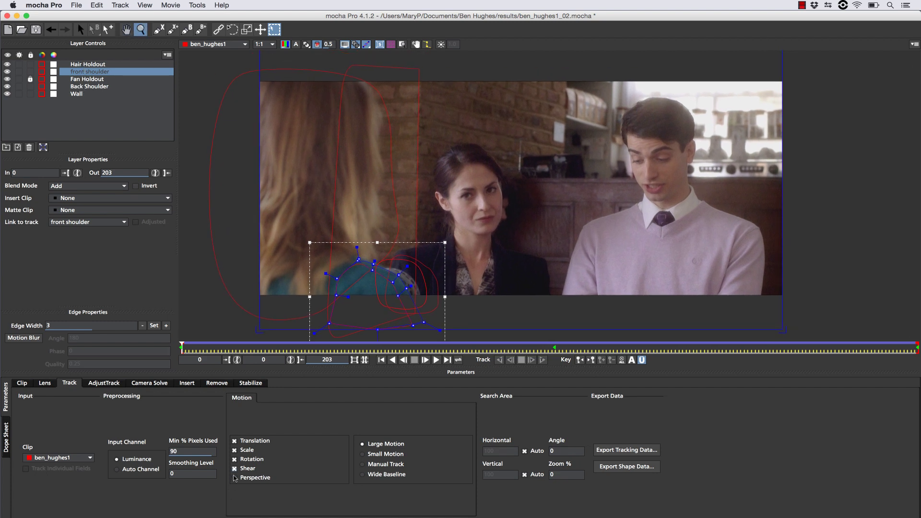
In the Remove tab, create clean plates for the front shoulder and surface-aligned Back Shoulder layers.
{"action": "left_click", "coordinate": [216, 383]}
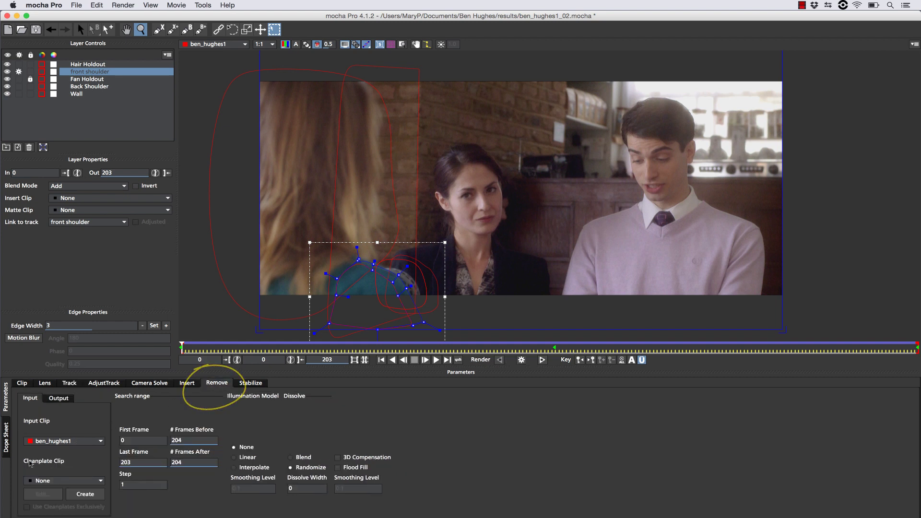
{"action": "left_click", "coordinate": [91, 496]}
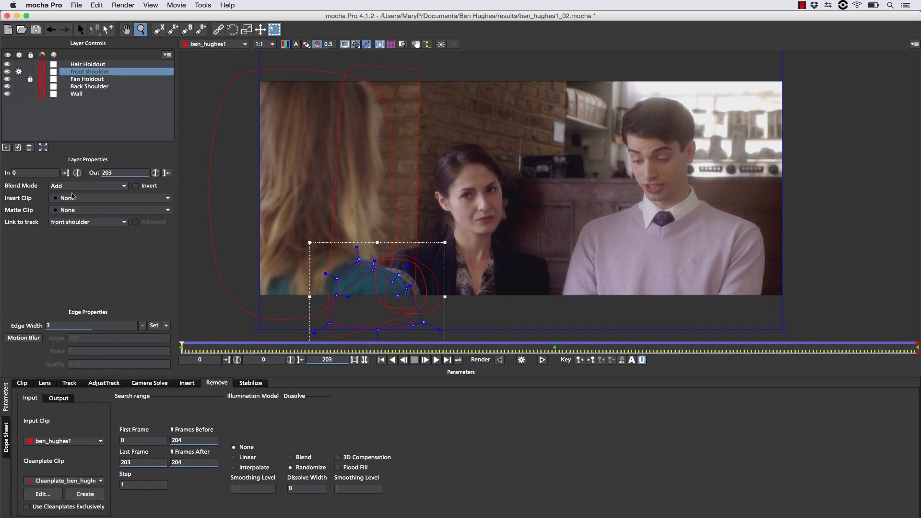
{"action": "left_click", "coordinate": [87, 87]}
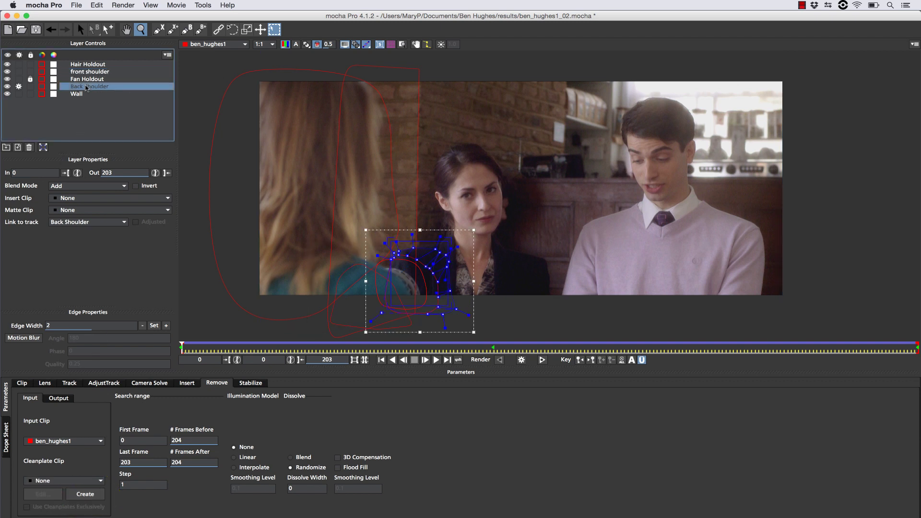
{"action": "left_click", "coordinate": [43, 147]}
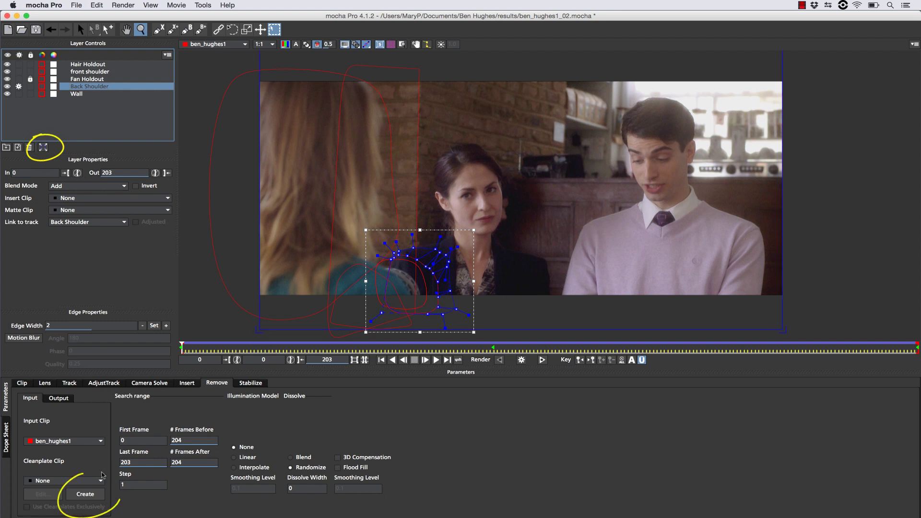
{"action": "left_click", "coordinate": [87, 496]}
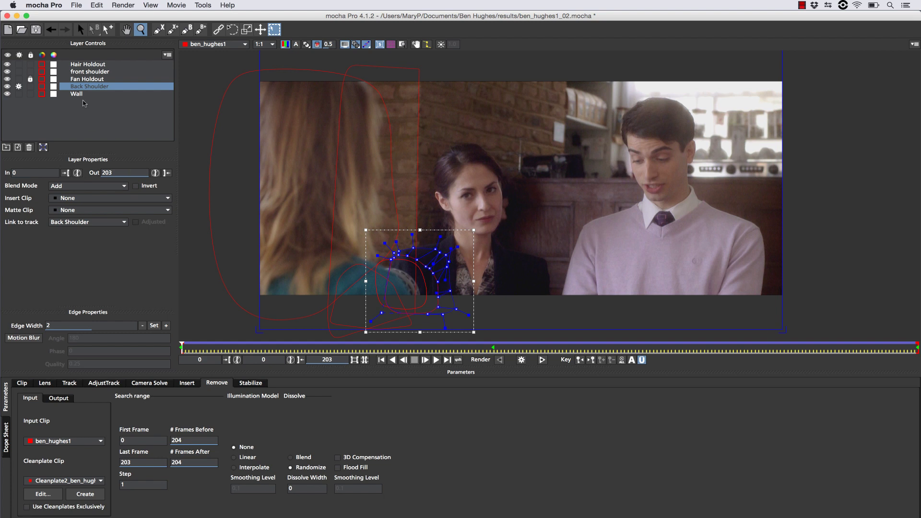
Align the Wall surface, create its clean plate, and bring up the Insert settings.
{"action": "left_click", "coordinate": [79, 95]}
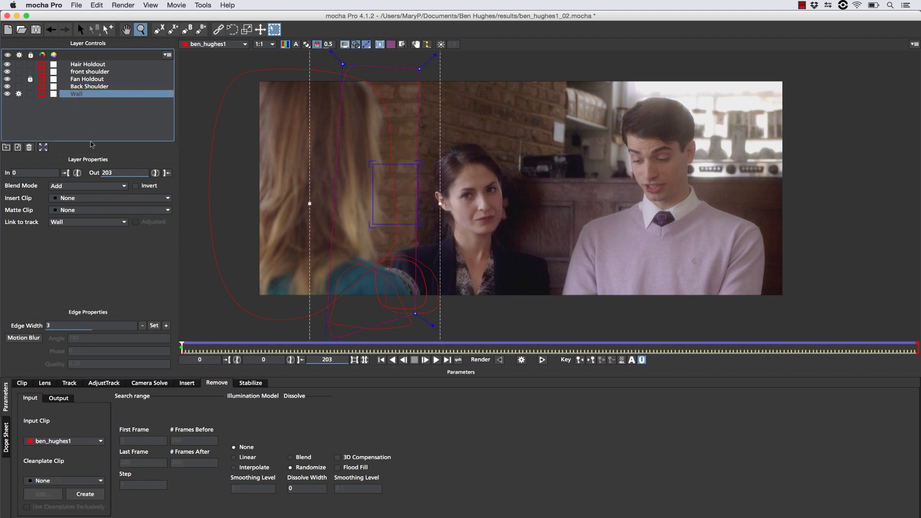
{"action": "left_click", "coordinate": [42, 147]}
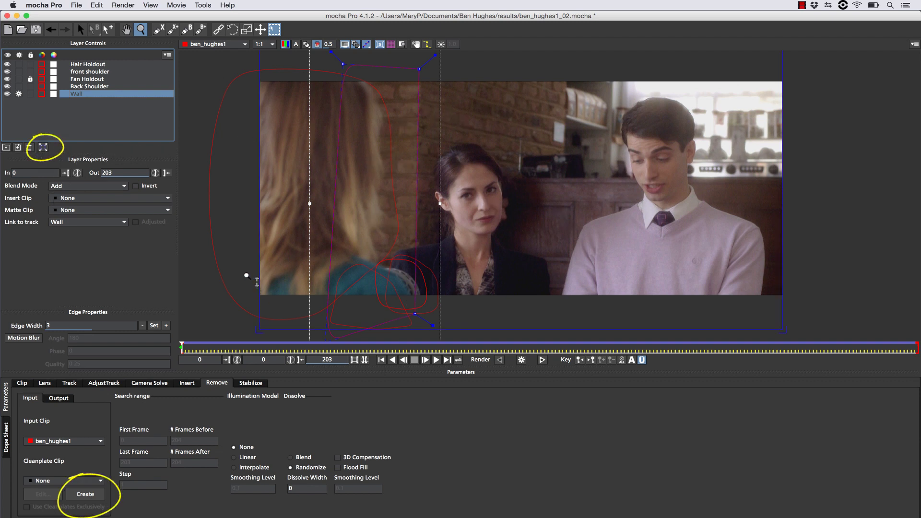
{"action": "left_click", "coordinate": [84, 495]}
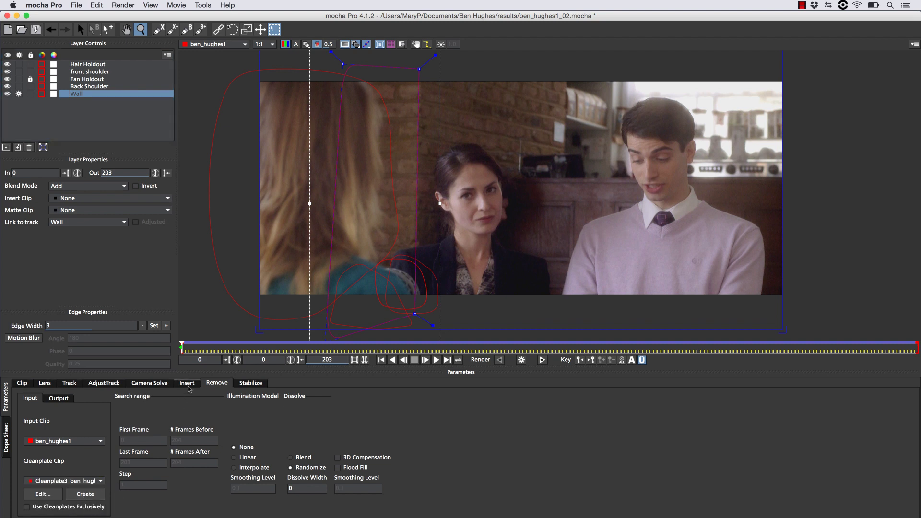
{"action": "left_click", "coordinate": [190, 386]}
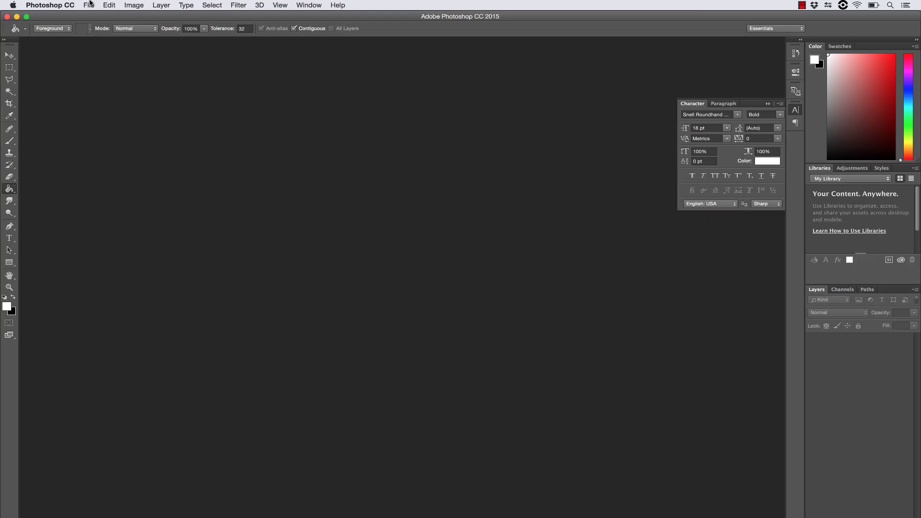
{"action": "left_click", "coordinate": [90, 3]}
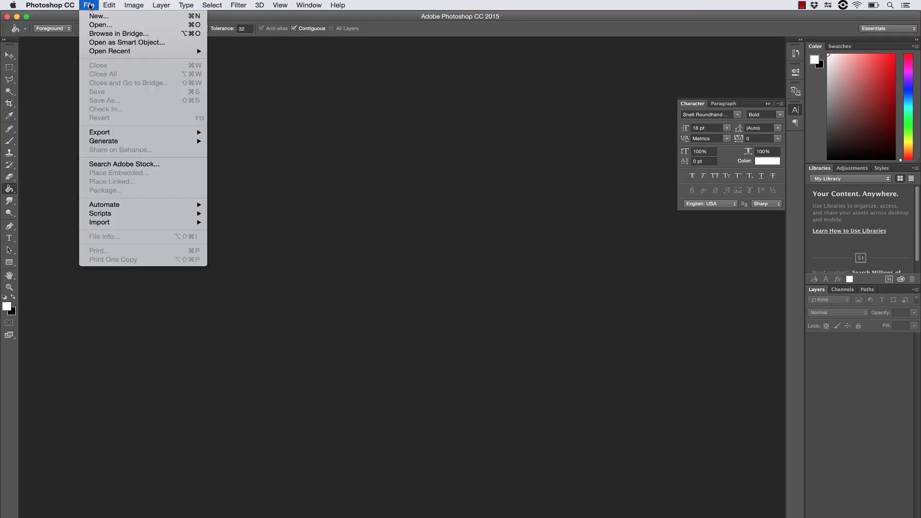
{"action": "left_click", "coordinate": [90, 26]}
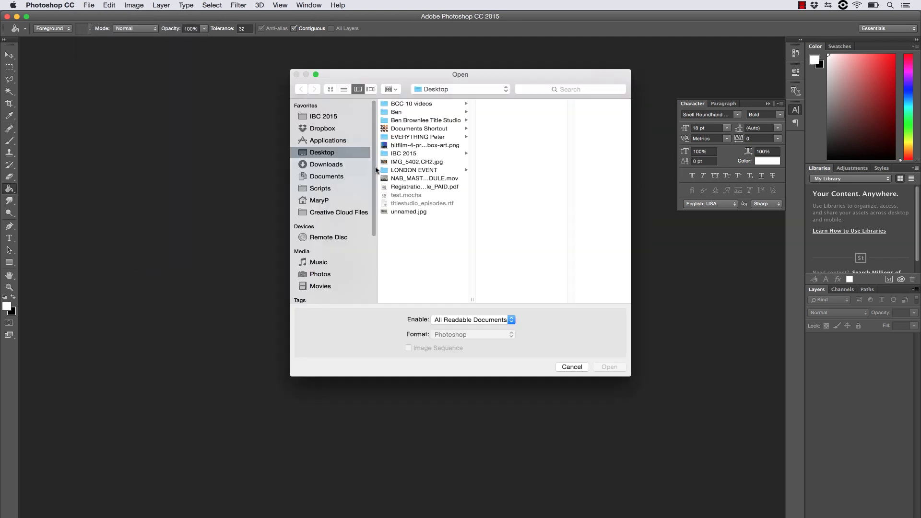
{"action": "left_click", "coordinate": [410, 128]}
{"action": "left_click", "coordinate": [507, 211]}
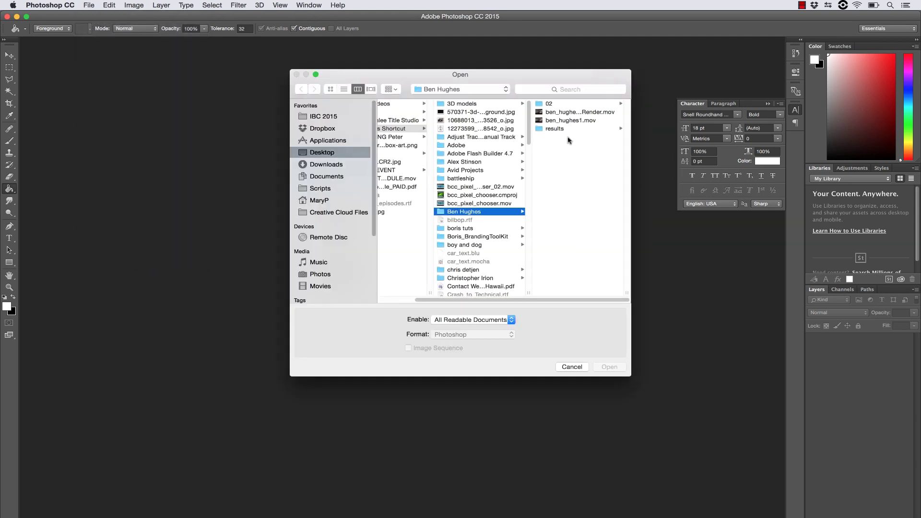
{"action": "left_click", "coordinate": [552, 129]}
{"action": "left_click", "coordinate": [480, 145]}
{"action": "left_click", "coordinate": [487, 153]}
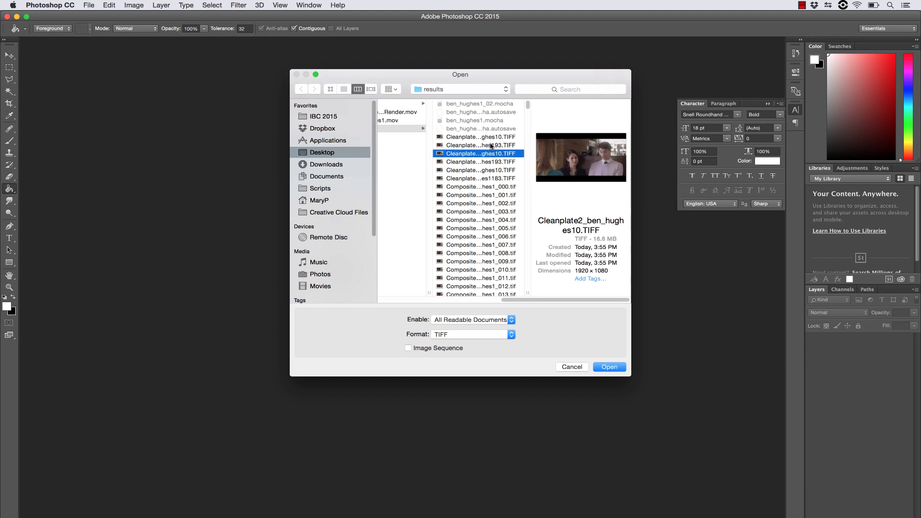
{"action": "left_click", "coordinate": [508, 170], "text": "shift"}
{"action": "left_click", "coordinate": [496, 144]}
{"action": "left_click", "coordinate": [496, 137]}
{"action": "left_click", "coordinate": [495, 154]}
{"action": "left_click", "coordinate": [496, 136]}
{"action": "left_click", "coordinate": [494, 153], "text": "super"}
{"action": "left_click", "coordinate": [494, 170], "text": "super"}
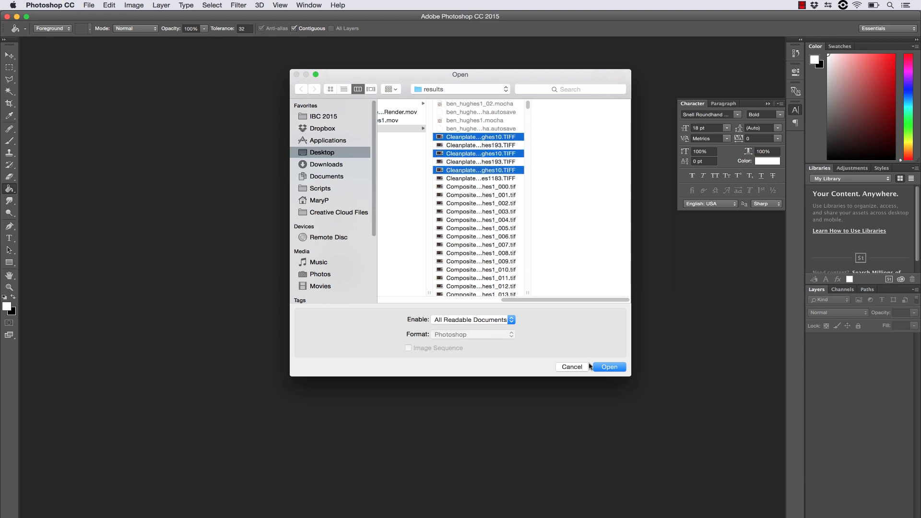
{"action": "left_click", "coordinate": [612, 366]}
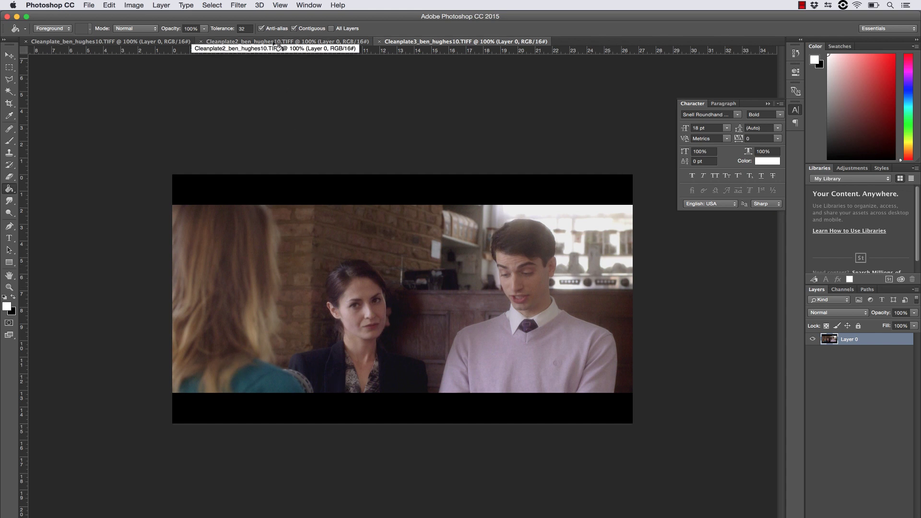
Zoom Cleanplate3 to 200% on the woman's shoulder and face.
{"action": "left_click", "coordinate": [9, 287]}
{"action": "left_click_drag", "start_coordinate": [293, 410], "coordinate": [288, 357]}
{"action": "left_click", "coordinate": [267, 201], "text": "alt"}
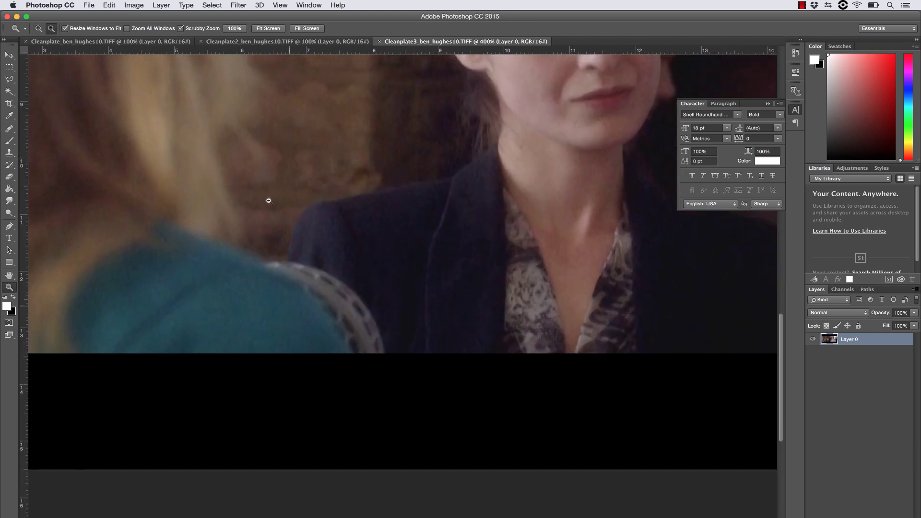
{"action": "left_click_drag", "start_coordinate": [267, 177], "coordinate": [325, 265]}
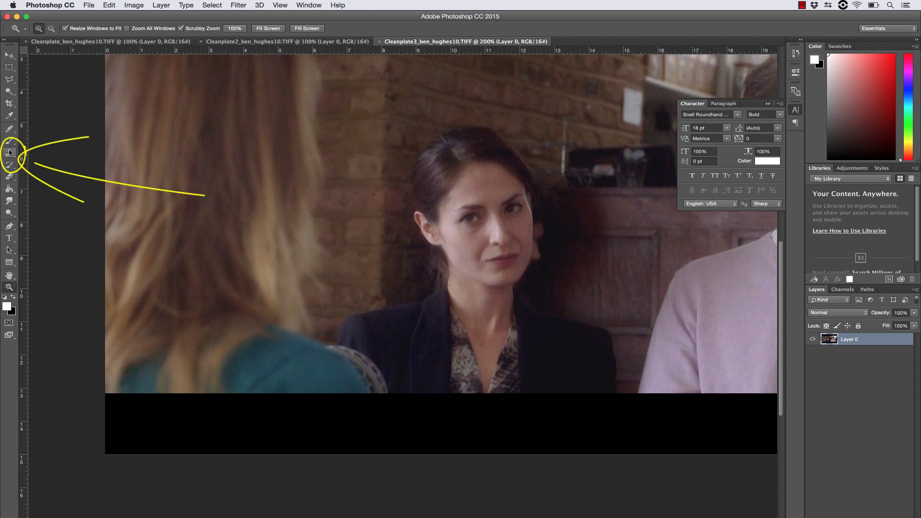
Clone Stamp brick wall over the jacket's left shoulder and down the blond hair edge.
{"action": "left_click", "coordinate": [10, 153]}
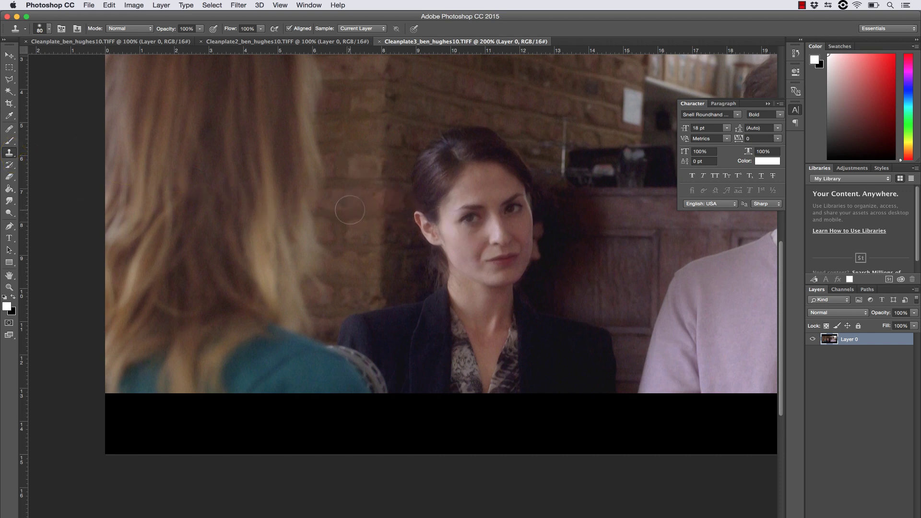
{"action": "left_click", "coordinate": [350, 211], "text": "alt"}
{"action": "mouse_move", "coordinate": [342, 310]}
{"action": "left_mouse_down"}
{"action": "mouse_move", "coordinate": [344, 356]}
{"action": "mouse_move", "coordinate": [336, 346]}
{"action": "mouse_move", "coordinate": [355, 388]}
{"action": "mouse_move", "coordinate": [304, 389]}
{"action": "mouse_move", "coordinate": [278, 423]}
{"action": "left_mouse_up"}
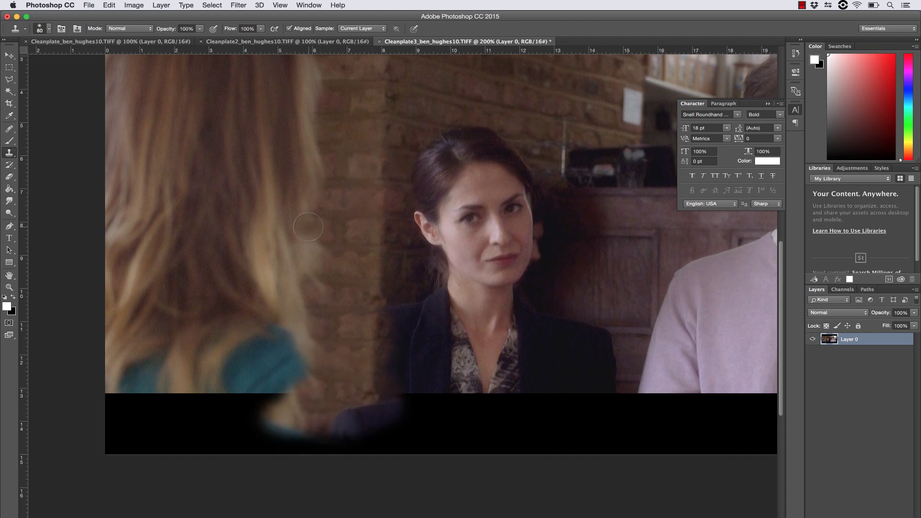
{"action": "left_click", "coordinate": [361, 115], "text": "alt"}
{"action": "mouse_move", "coordinate": [312, 154]}
{"action": "left_mouse_down"}
{"action": "mouse_move", "coordinate": [309, 241]}
{"action": "mouse_move", "coordinate": [300, 222]}
{"action": "mouse_move", "coordinate": [320, 256]}
{"action": "mouse_move", "coordinate": [289, 320]}
{"action": "mouse_move", "coordinate": [302, 348]}
{"action": "mouse_move", "coordinate": [282, 391]}
{"action": "left_mouse_up"}
{"action": "key", "text": "super+z"}
{"action": "mouse_move", "coordinate": [326, 249]}
{"action": "left_mouse_down"}
{"action": "mouse_move", "coordinate": [317, 259]}
{"action": "mouse_move", "coordinate": [298, 250]}
{"action": "mouse_move", "coordinate": [281, 363]}
{"action": "left_mouse_up"}
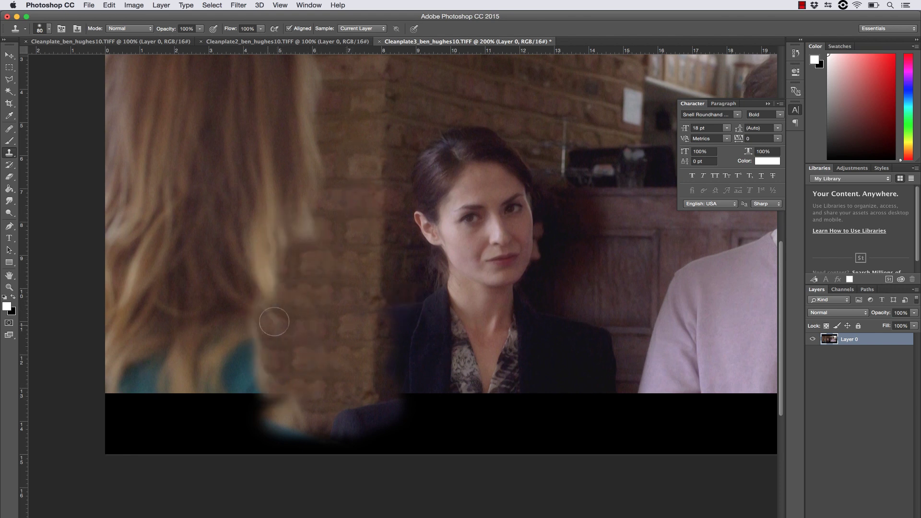
Fill the bottom black band with brick, then zoom out to the whole image.
{"action": "mouse_move", "coordinate": [331, 403]}
{"action": "left_mouse_down"}
{"action": "mouse_move", "coordinate": [288, 432]}
{"action": "mouse_move", "coordinate": [393, 400]}
{"action": "mouse_move", "coordinate": [404, 424]}
{"action": "left_mouse_up"}
{"action": "mouse_move", "coordinate": [380, 303]}
{"action": "left_mouse_down"}
{"action": "mouse_move", "coordinate": [389, 366]}
{"action": "mouse_move", "coordinate": [392, 335]}
{"action": "mouse_move", "coordinate": [380, 349]}
{"action": "mouse_move", "coordinate": [415, 384]}
{"action": "left_mouse_up"}
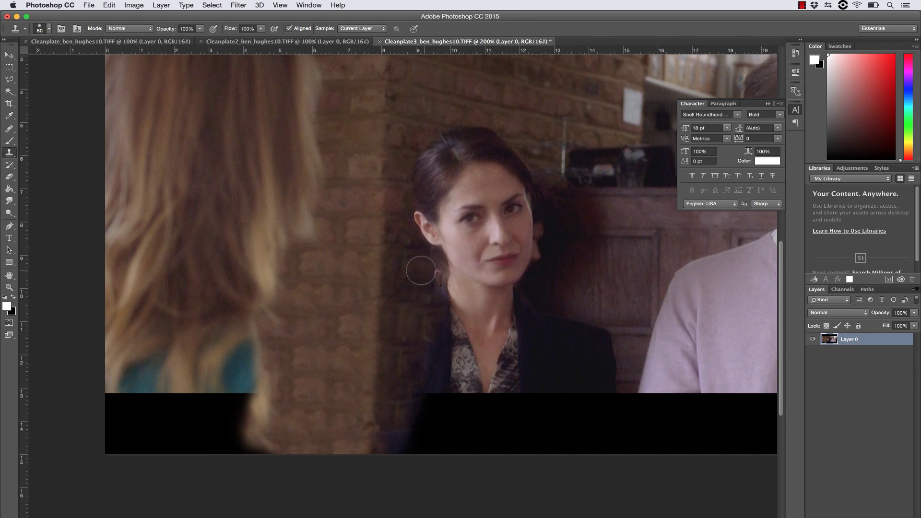
{"action": "key", "text": "z"}
{"action": "left_click", "coordinate": [285, 373], "text": "alt"}
Save Cleanplate3, then zoom Cleanplate2 to 400% on the shoulder.
{"action": "key", "text": "super+s"}
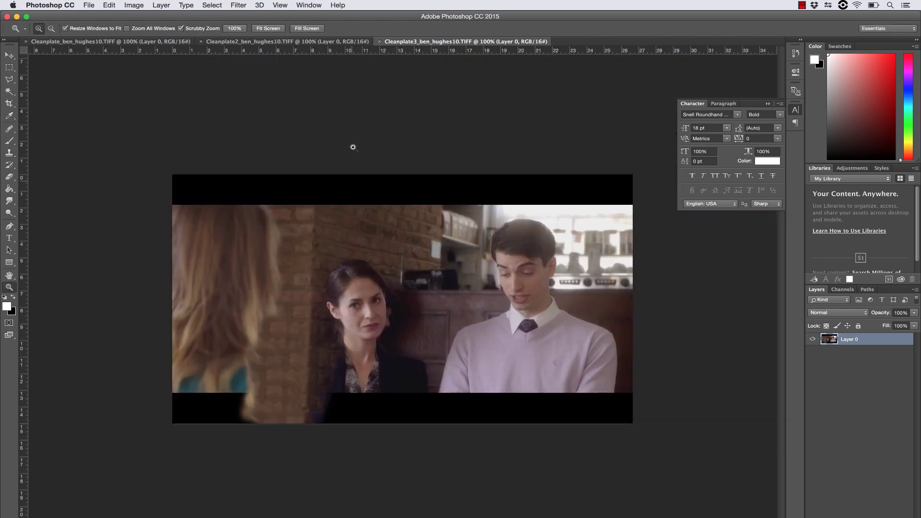
{"action": "left_click", "coordinate": [329, 42]}
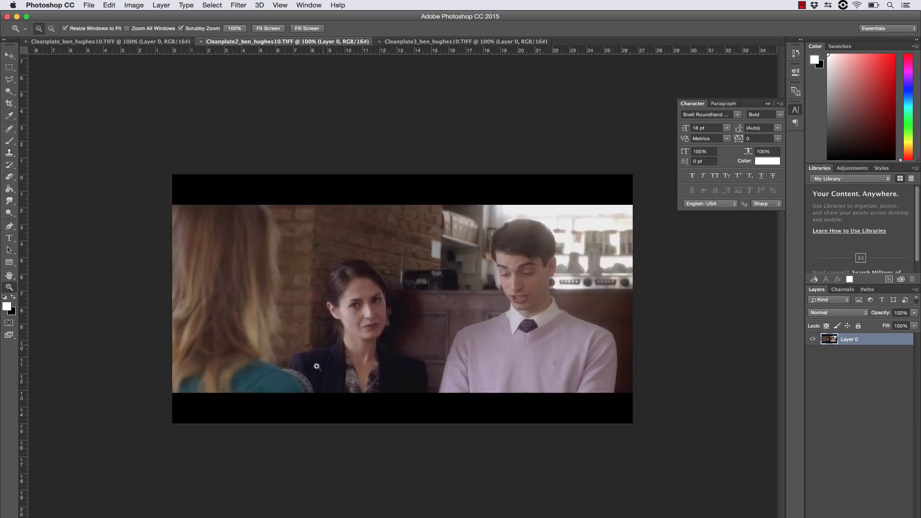
{"action": "left_click", "coordinate": [285, 403]}
{"action": "left_click", "coordinate": [312, 408]}
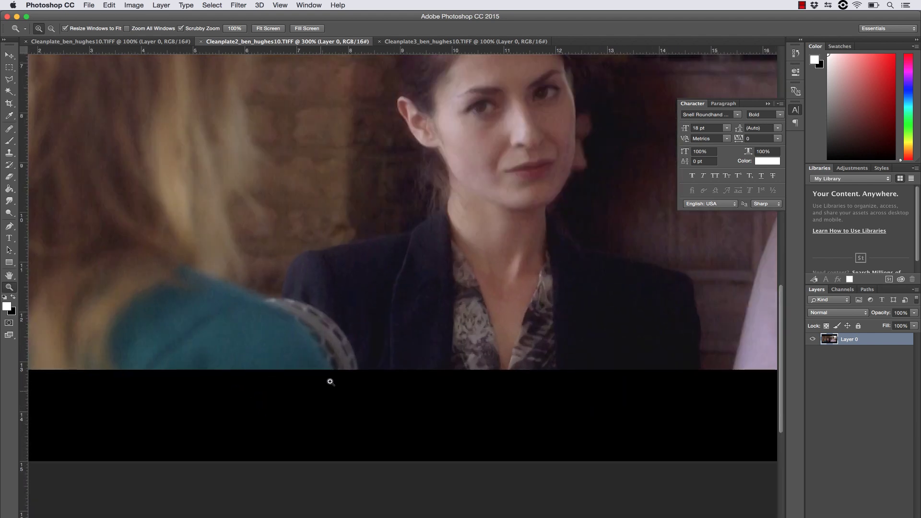
{"action": "left_click", "coordinate": [330, 379]}
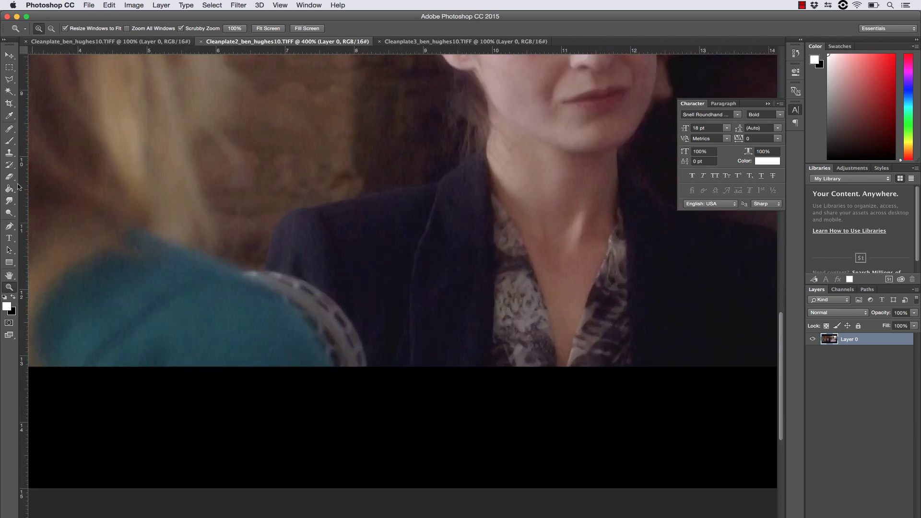
Clone the dark jacket into the black band and over the shoulder's patterned edge.
{"action": "left_click", "coordinate": [9, 153]}
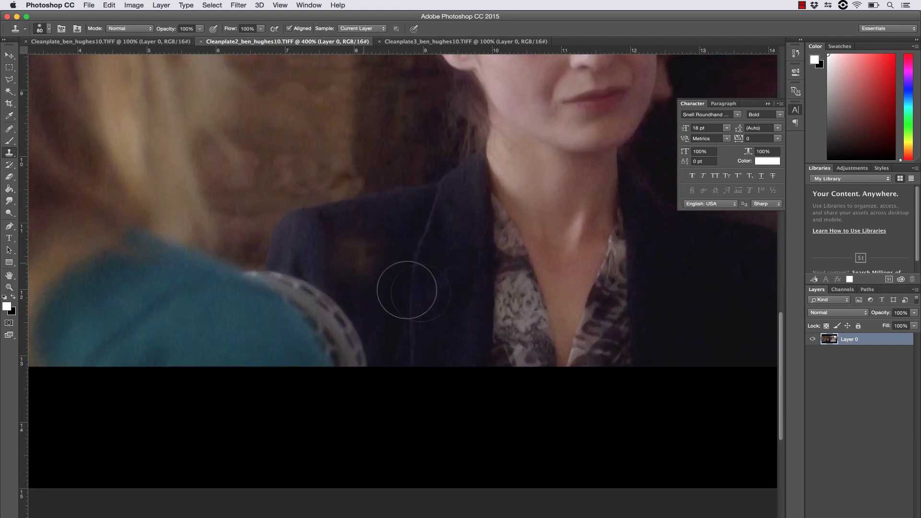
{"action": "left_click", "coordinate": [424, 283], "text": "alt"}
{"action": "mouse_move", "coordinate": [413, 374]}
{"action": "left_mouse_down"}
{"action": "mouse_move", "coordinate": [442, 366]}
{"action": "mouse_move", "coordinate": [475, 423]}
{"action": "left_mouse_up"}
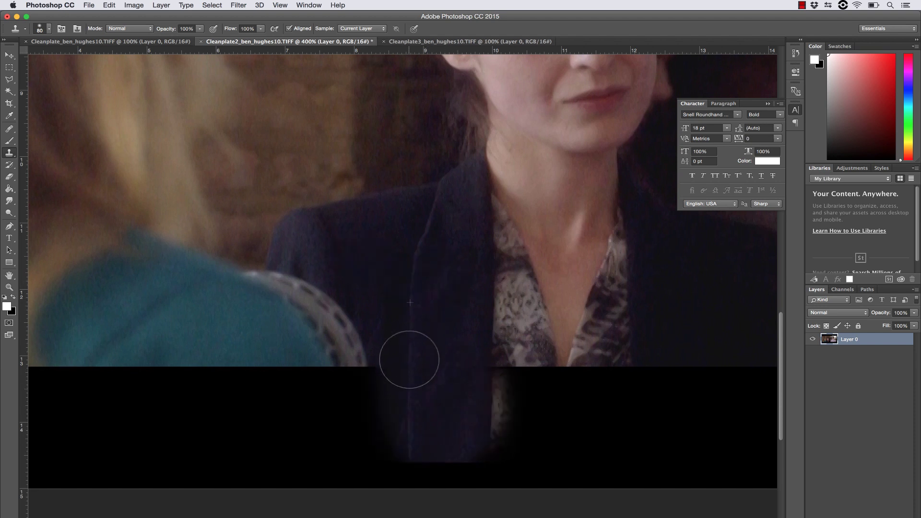
{"action": "mouse_move", "coordinate": [409, 374]}
{"action": "left_mouse_down"}
{"action": "mouse_move", "coordinate": [411, 464]}
{"action": "mouse_move", "coordinate": [461, 438]}
{"action": "mouse_move", "coordinate": [491, 447]}
{"action": "left_mouse_up"}
{"action": "left_click", "coordinate": [440, 343], "text": "alt"}
{"action": "left_click_drag", "start_coordinate": [357, 316], "coordinate": [358, 473]}
{"action": "left_click_drag", "start_coordinate": [352, 271], "coordinate": [307, 365]}
Darken the bright shoulder edge with a size-25 clone brush, zoom out, and save Cleanplate2.
{"action": "key", "text": "bracketleft"}
{"action": "key", "text": "bracketleft"}
{"action": "key", "text": "bracketleft"}
{"action": "key", "text": "bracketleft"}
{"action": "key", "text": "bracketleft"}
{"action": "key", "text": "bracketleft"}
{"action": "key", "text": "bracketleft"}
{"action": "key", "text": "bracketleft"}
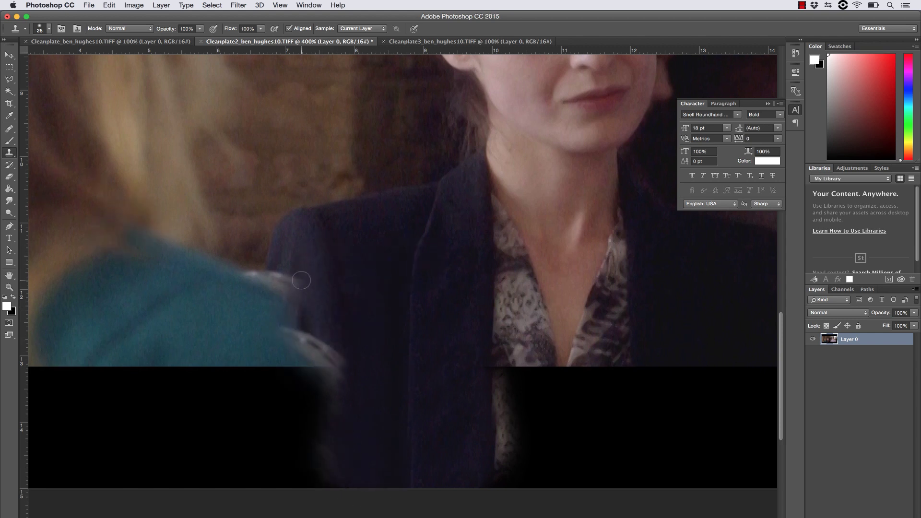
{"action": "mouse_move", "coordinate": [290, 246]}
{"action": "left_mouse_down"}
{"action": "mouse_move", "coordinate": [256, 319]}
{"action": "mouse_move", "coordinate": [305, 328]}
{"action": "mouse_move", "coordinate": [325, 378]}
{"action": "mouse_move", "coordinate": [263, 353]}
{"action": "mouse_move", "coordinate": [315, 412]}
{"action": "mouse_move", "coordinate": [291, 451]}
{"action": "mouse_move", "coordinate": [272, 383]}
{"action": "mouse_move", "coordinate": [263, 237]}
{"action": "mouse_move", "coordinate": [230, 407]}
{"action": "mouse_move", "coordinate": [255, 430]}
{"action": "mouse_move", "coordinate": [239, 348]}
{"action": "mouse_move", "coordinate": [247, 331]}
{"action": "mouse_move", "coordinate": [234, 377]}
{"action": "mouse_move", "coordinate": [196, 351]}
{"action": "mouse_move", "coordinate": [216, 344]}
{"action": "mouse_move", "coordinate": [291, 200]}
{"action": "mouse_move", "coordinate": [338, 209]}
{"action": "mouse_move", "coordinate": [349, 191]}
{"action": "mouse_move", "coordinate": [314, 194]}
{"action": "left_mouse_up"}
{"action": "key", "text": "bracketright"}
{"action": "mouse_move", "coordinate": [171, 339]}
{"action": "left_mouse_down"}
{"action": "mouse_move", "coordinate": [235, 219]}
{"action": "mouse_move", "coordinate": [214, 241]}
{"action": "left_mouse_up"}
{"action": "key", "text": "z"}
{"action": "left_click", "coordinate": [342, 279], "text": "alt"}
{"action": "left_click", "coordinate": [342, 280], "text": "alt"}
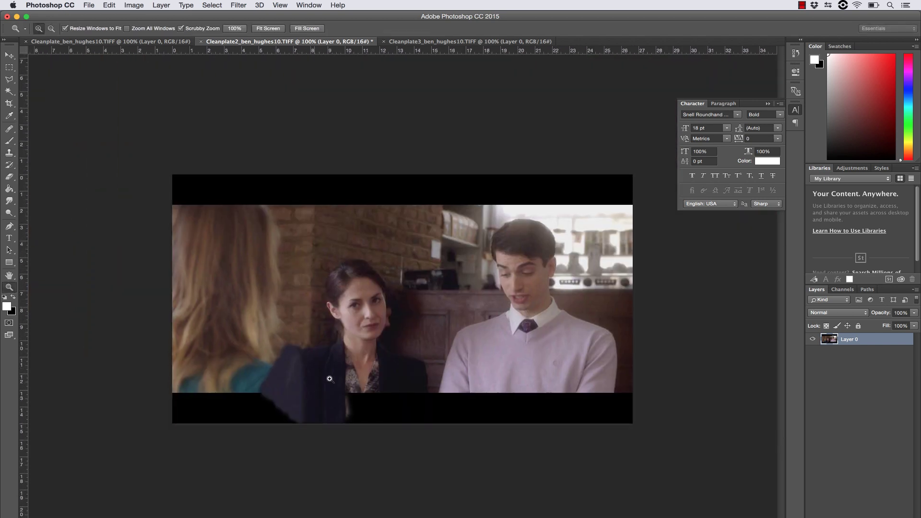
{"action": "key", "text": "super+s"}
At 500% in the first Cleanplate, clone teal sweater over the white dotted shoulder edge.
{"action": "left_click", "coordinate": [154, 41]}
{"action": "left_click_drag", "start_coordinate": [314, 413], "coordinate": [382, 332]}
{"action": "left_click", "coordinate": [10, 152]}
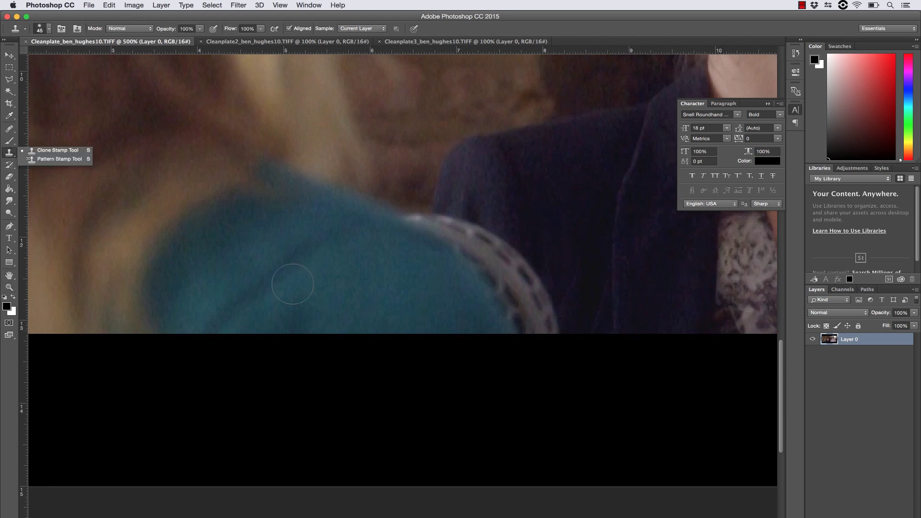
{"action": "left_click", "coordinate": [259, 294], "text": "alt"}
{"action": "mouse_move", "coordinate": [202, 337]}
{"action": "left_mouse_down"}
{"action": "mouse_move", "coordinate": [266, 324]}
{"action": "mouse_move", "coordinate": [299, 352]}
{"action": "mouse_move", "coordinate": [430, 347]}
{"action": "left_mouse_up"}
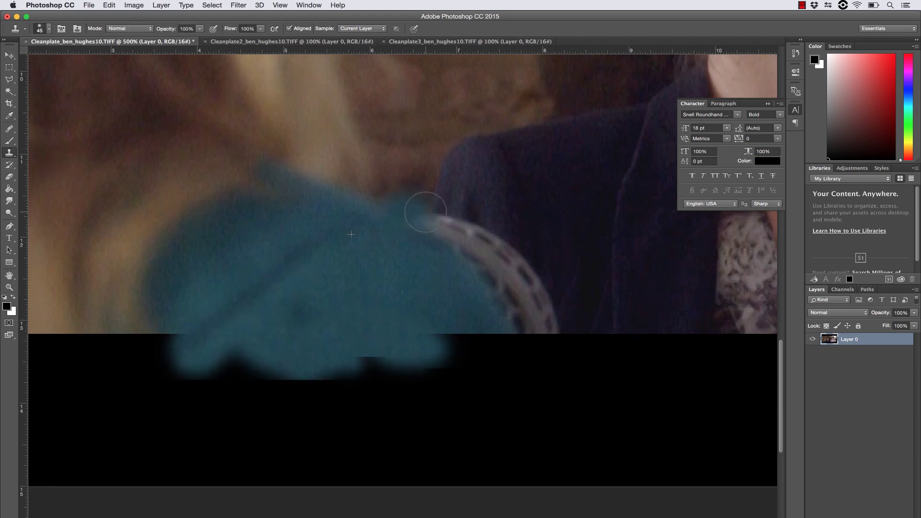
{"action": "mouse_move", "coordinate": [404, 211]}
{"action": "left_mouse_down"}
{"action": "mouse_move", "coordinate": [511, 287]}
{"action": "mouse_move", "coordinate": [552, 343]}
{"action": "left_mouse_up"}
{"action": "mouse_move", "coordinate": [365, 203]}
{"action": "left_mouse_down"}
{"action": "mouse_move", "coordinate": [281, 189]}
{"action": "mouse_move", "coordinate": [351, 154]}
{"action": "mouse_move", "coordinate": [336, 159]}
{"action": "left_mouse_up"}
{"action": "mouse_move", "coordinate": [480, 231]}
{"action": "left_mouse_down"}
{"action": "mouse_move", "coordinate": [543, 317]}
{"action": "mouse_move", "coordinate": [518, 322]}
{"action": "mouse_move", "coordinate": [537, 348]}
{"action": "mouse_move", "coordinate": [499, 377]}
{"action": "left_mouse_up"}
Resample the sweater and fill the rest of the bottom black band.
{"action": "left_click", "coordinate": [243, 291], "text": "alt"}
{"action": "mouse_move", "coordinate": [179, 346]}
{"action": "left_mouse_down"}
{"action": "mouse_move", "coordinate": [140, 360]}
{"action": "mouse_move", "coordinate": [92, 308]}
{"action": "mouse_move", "coordinate": [72, 355]}
{"action": "left_mouse_up"}
{"action": "mouse_move", "coordinate": [45, 439]}
{"action": "left_mouse_down"}
{"action": "mouse_move", "coordinate": [150, 375]}
{"action": "mouse_move", "coordinate": [63, 407]}
{"action": "left_mouse_up"}
{"action": "mouse_move", "coordinate": [312, 384]}
{"action": "left_mouse_down"}
{"action": "mouse_move", "coordinate": [432, 398]}
{"action": "mouse_move", "coordinate": [359, 358]}
{"action": "left_mouse_up"}
{"action": "mouse_move", "coordinate": [315, 388]}
{"action": "left_mouse_down"}
{"action": "mouse_move", "coordinate": [527, 384]}
{"action": "mouse_move", "coordinate": [500, 407]}
{"action": "mouse_move", "coordinate": [514, 417]}
{"action": "mouse_move", "coordinate": [365, 377]}
{"action": "mouse_move", "coordinate": [397, 428]}
{"action": "mouse_move", "coordinate": [160, 432]}
{"action": "left_mouse_up"}
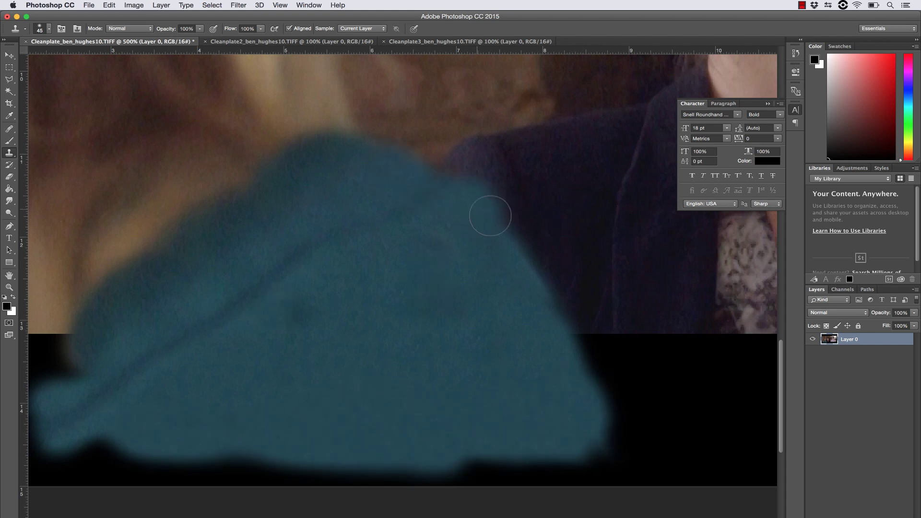
{"action": "left_click_drag", "start_coordinate": [434, 321], "coordinate": [380, 334]}
Fit the image on screen, compare all three clean plates, and hide Photoshop.
{"action": "key", "text": "z"}
{"action": "right_click", "coordinate": [221, 198]}
{"action": "left_click", "coordinate": [240, 203]}
{"action": "key", "text": "s"}
{"action": "left_click", "coordinate": [259, 42]}
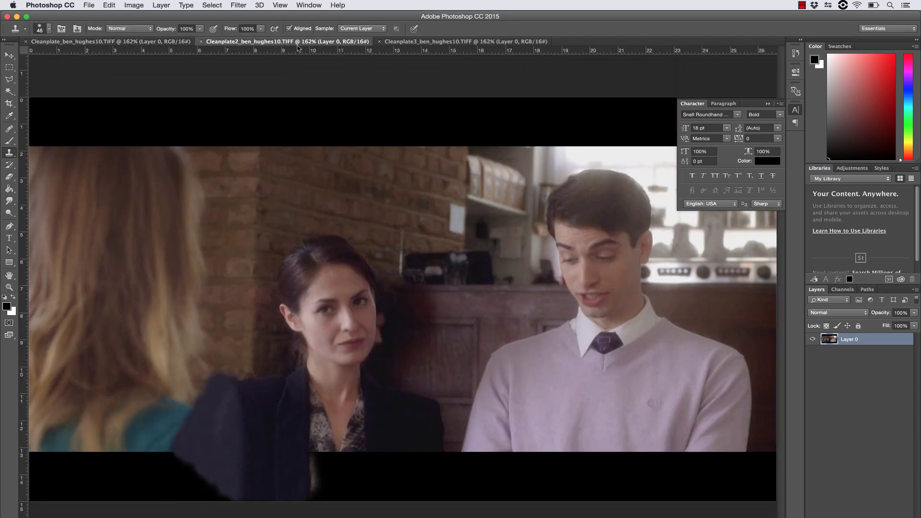
{"action": "left_click", "coordinate": [413, 41]}
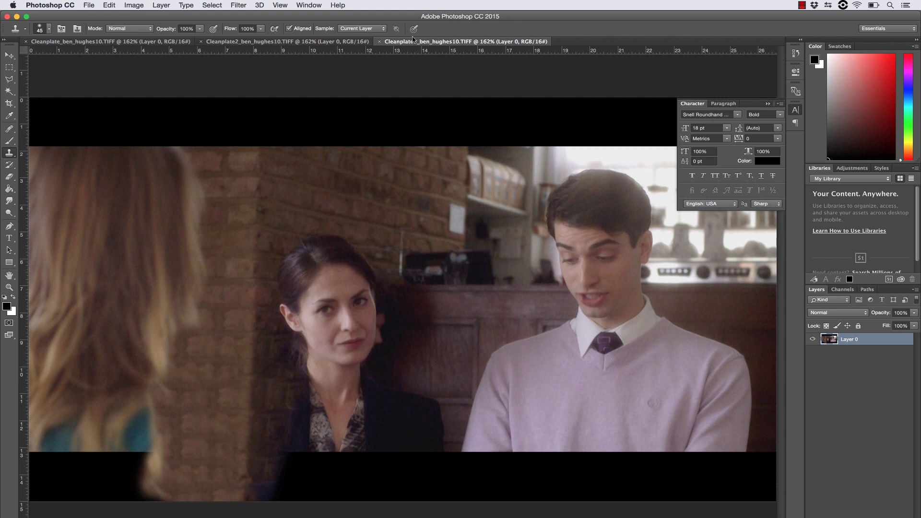
{"action": "left_click", "coordinate": [115, 42]}
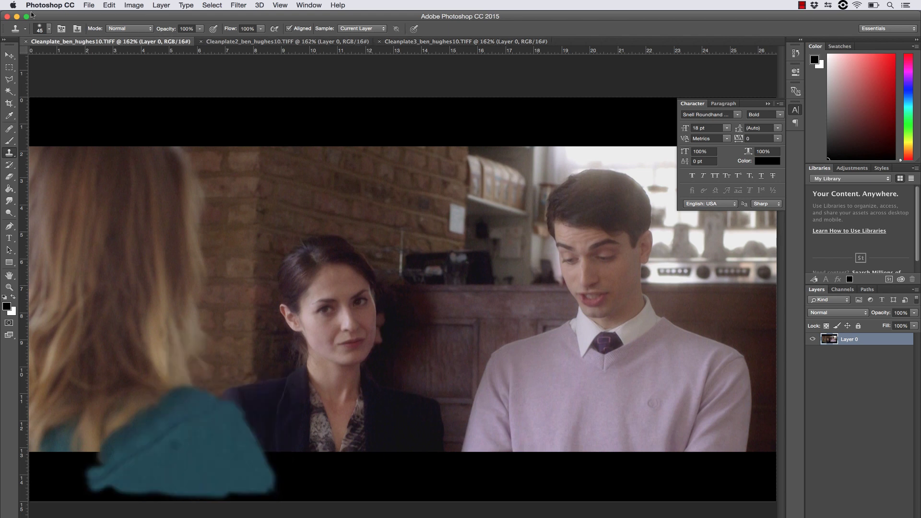
{"action": "left_click", "coordinate": [43, 5]}
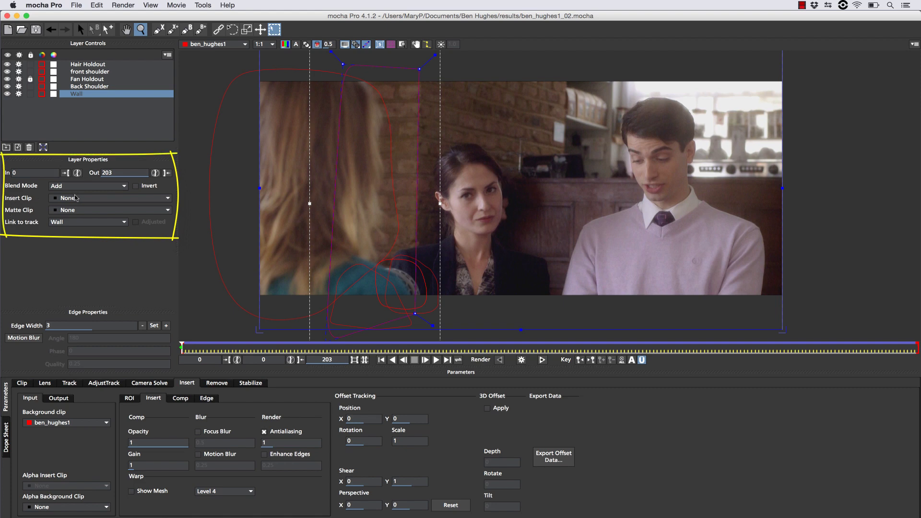
{"action": "left_click", "coordinate": [75, 197]}
{"action": "left_click", "coordinate": [77, 210]}
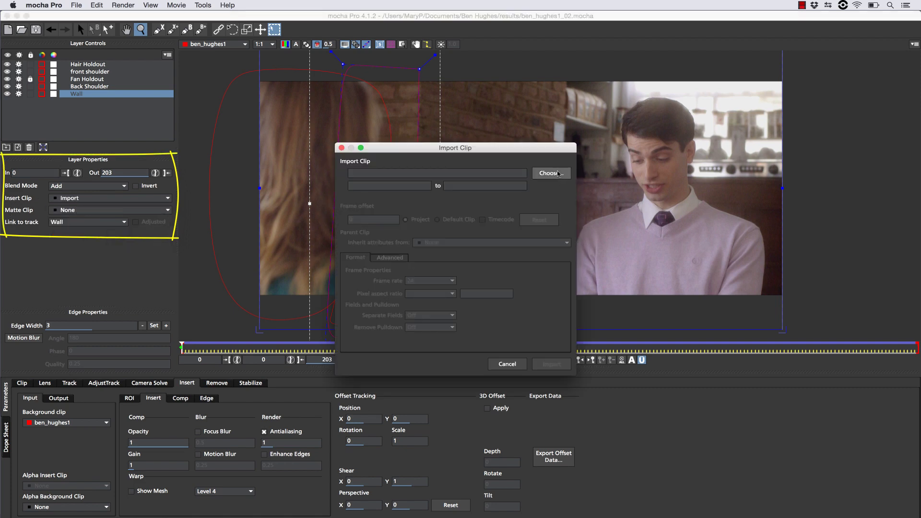
{"action": "left_click", "coordinate": [551, 173]}
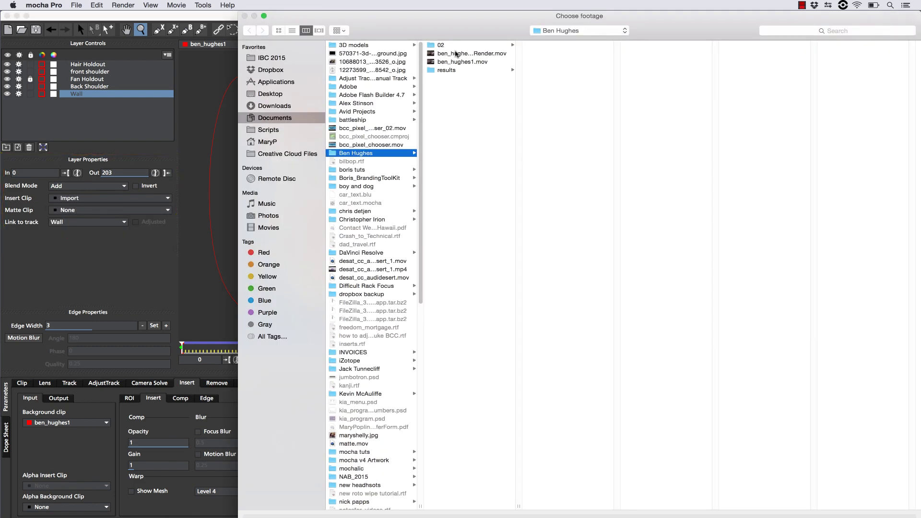
{"action": "left_click", "coordinate": [453, 70]}
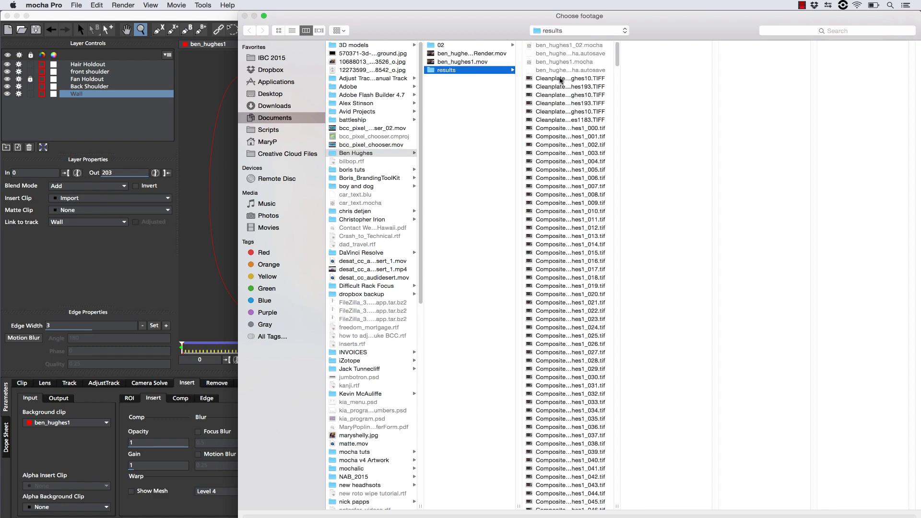
{"action": "left_click", "coordinate": [560, 79]}
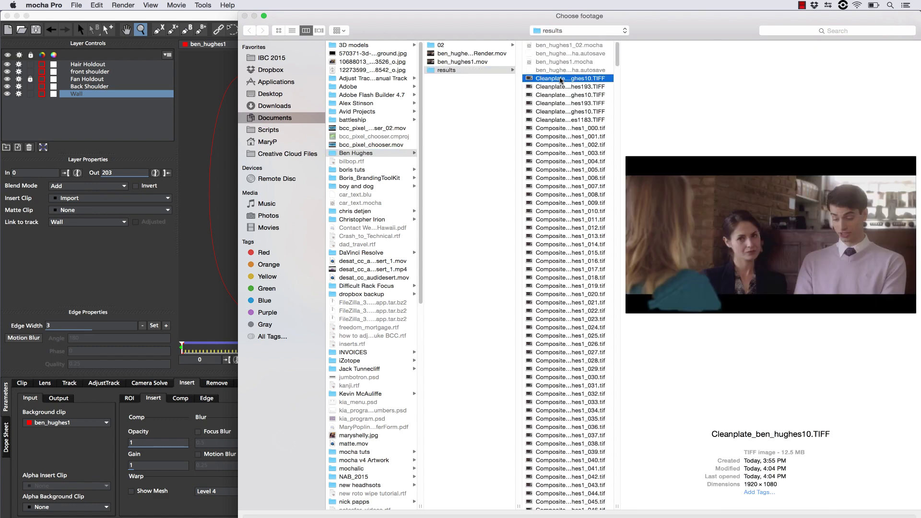
{"action": "left_click", "coordinate": [559, 94]}
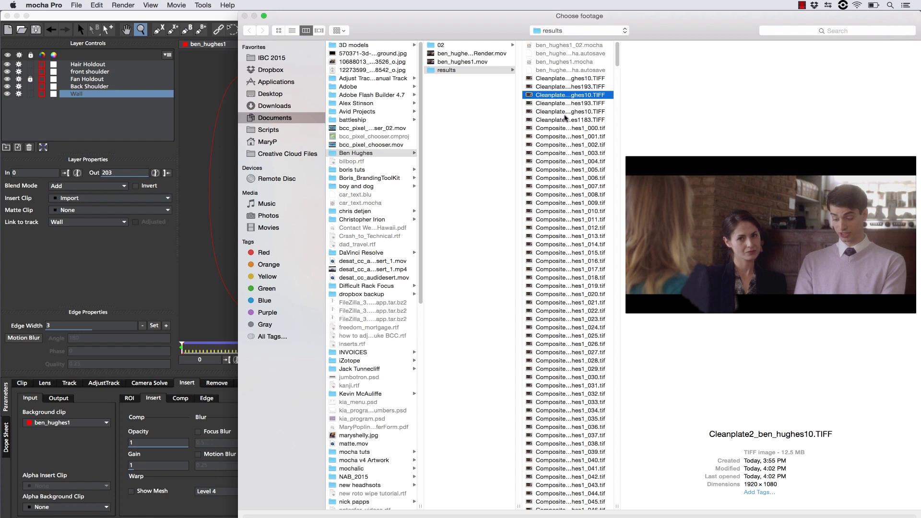
{"action": "left_click", "coordinate": [568, 112]}
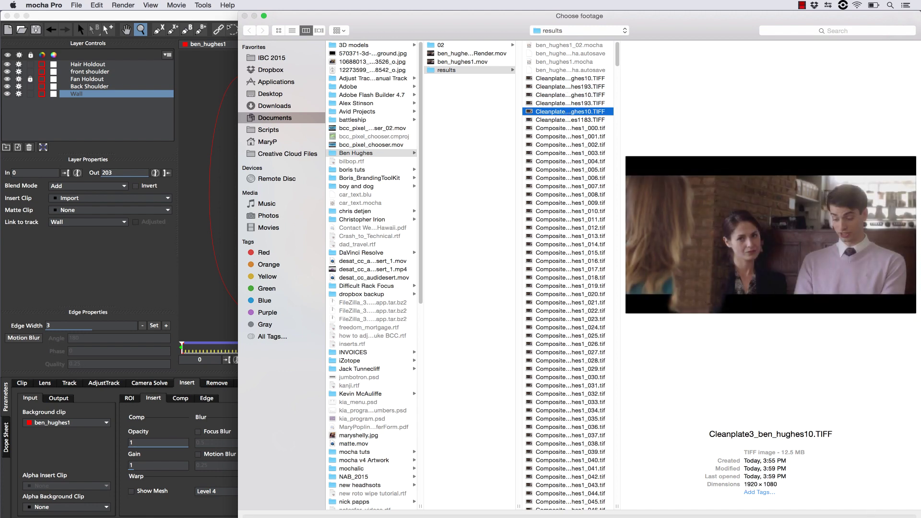
{"action": "key", "text": "Return"}
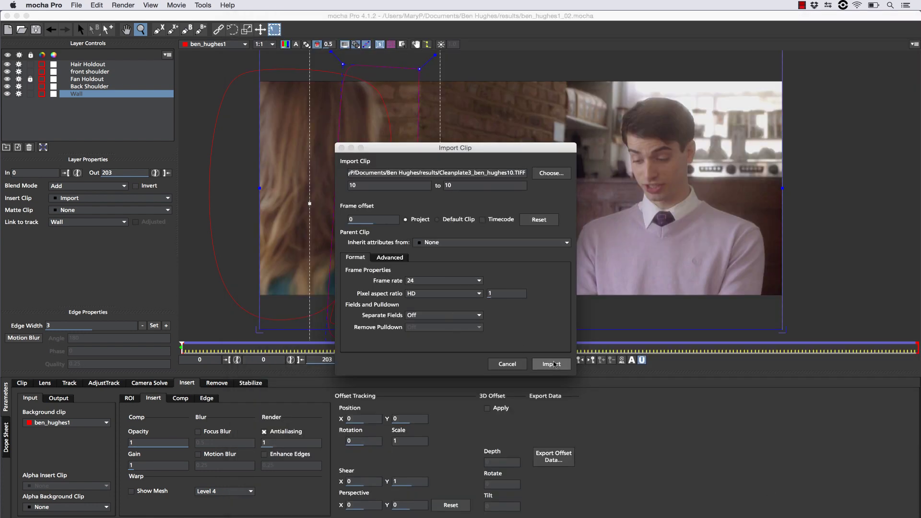
{"action": "left_click", "coordinate": [552, 364]}
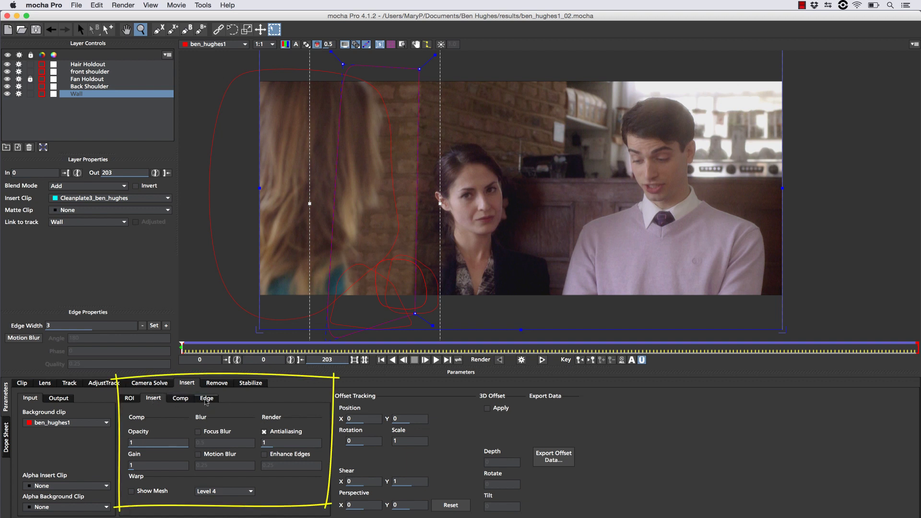
Turn on Use Layer Mattes in the Wall insert's Comp options.
{"action": "left_click", "coordinate": [206, 399]}
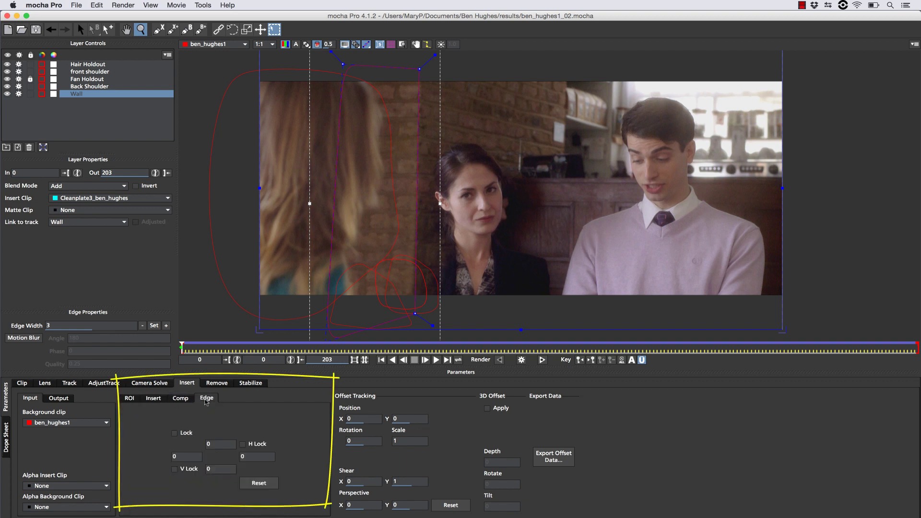
{"action": "left_click", "coordinate": [179, 399]}
{"action": "left_click", "coordinate": [230, 460]}
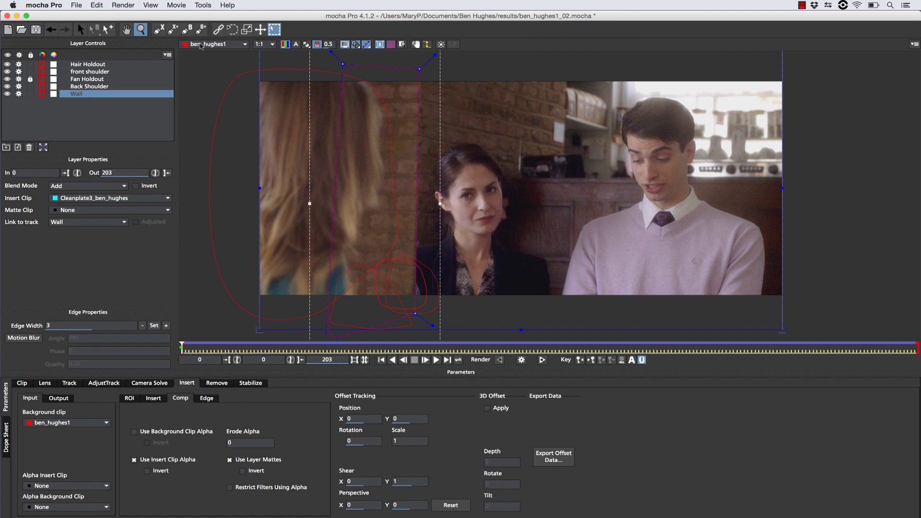
Drag the Wall shape's top two points down onto the woman's shoulder and play to check.
{"action": "key", "text": "s"}
{"action": "left_click_drag", "start_coordinate": [478, 108], "coordinate": [298, 51]}
{"action": "left_click_drag", "start_coordinate": [419, 70], "coordinate": [419, 204]}
{"action": "left_click", "coordinate": [94, 29]}
{"action": "left_click", "coordinate": [104, 50]}
{"action": "key", "text": "space"}
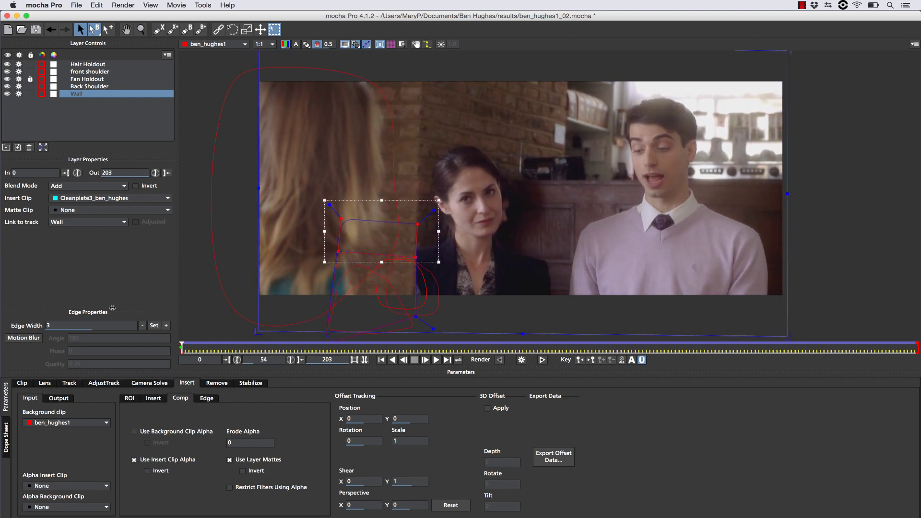
{"action": "left_click", "coordinate": [85, 87]}
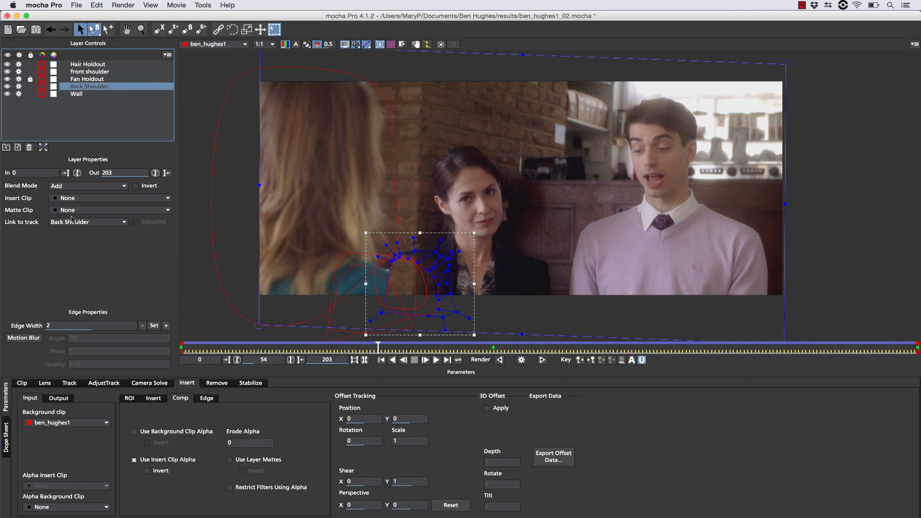
{"action": "left_click", "coordinate": [54, 198]}
{"action": "left_click", "coordinate": [67, 206]}
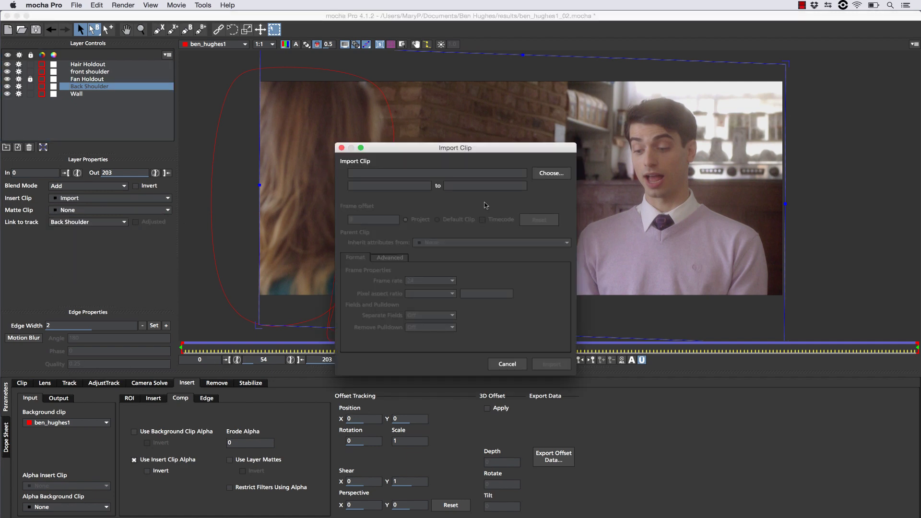
{"action": "left_click", "coordinate": [539, 177]}
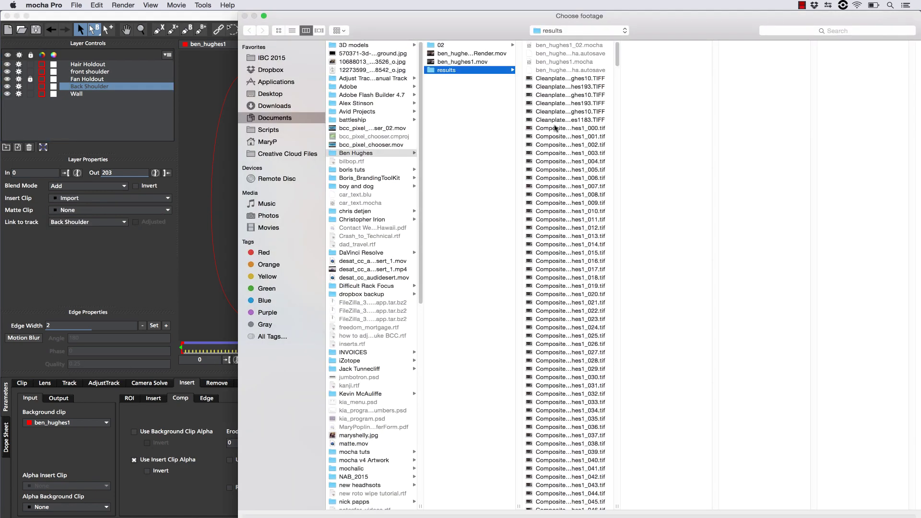
{"action": "left_click", "coordinate": [574, 95]}
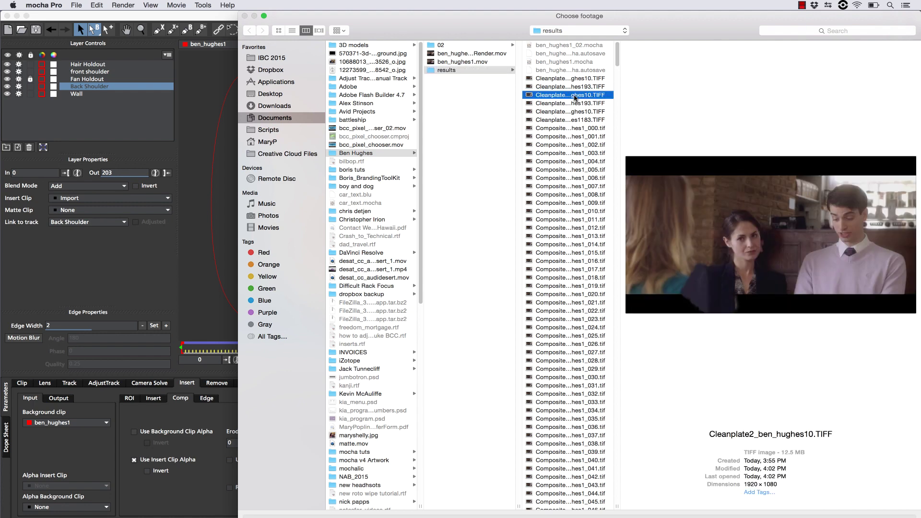
{"action": "key", "text": "Return"}
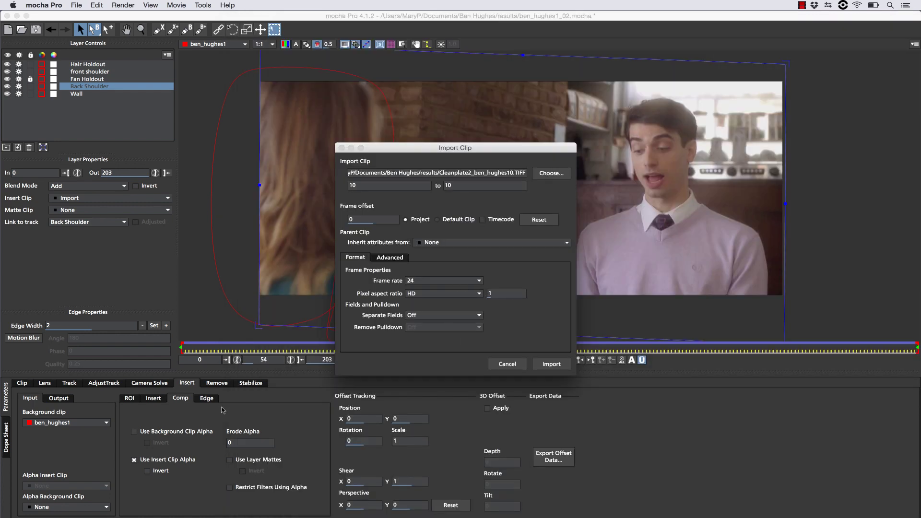
{"action": "left_click", "coordinate": [550, 363]}
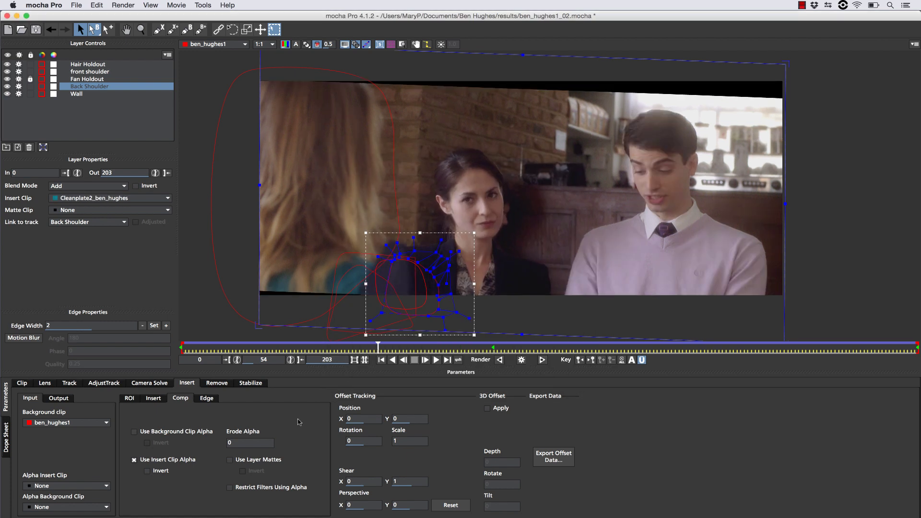
{"action": "left_click", "coordinate": [229, 459]}
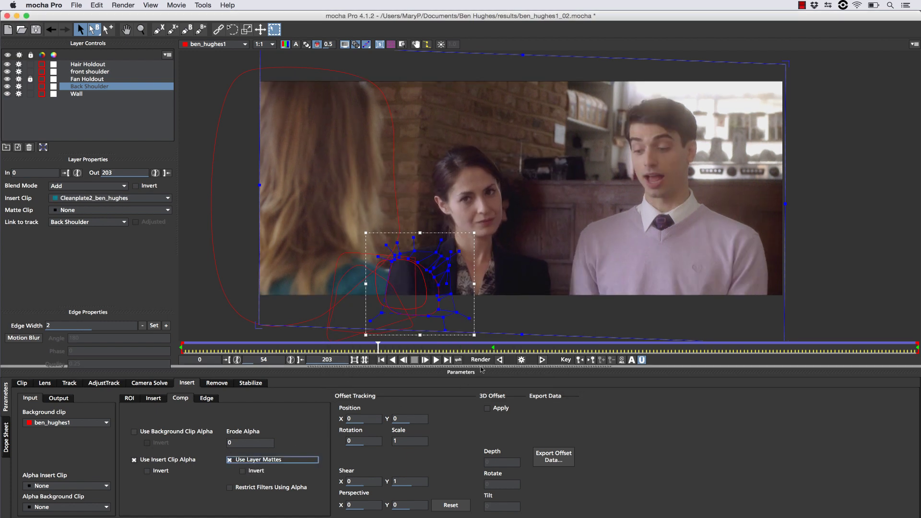
{"action": "left_click_drag", "start_coordinate": [379, 348], "coordinate": [145, 326]}
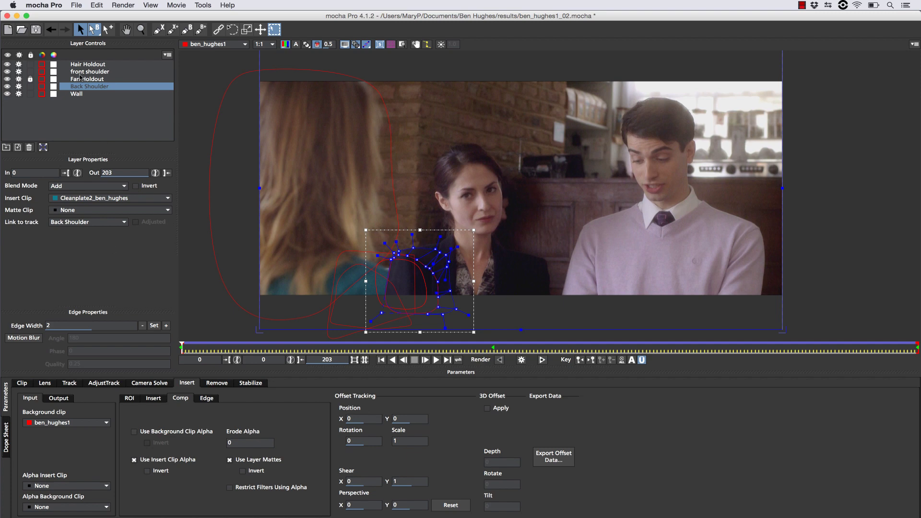
{"action": "left_click", "coordinate": [82, 73]}
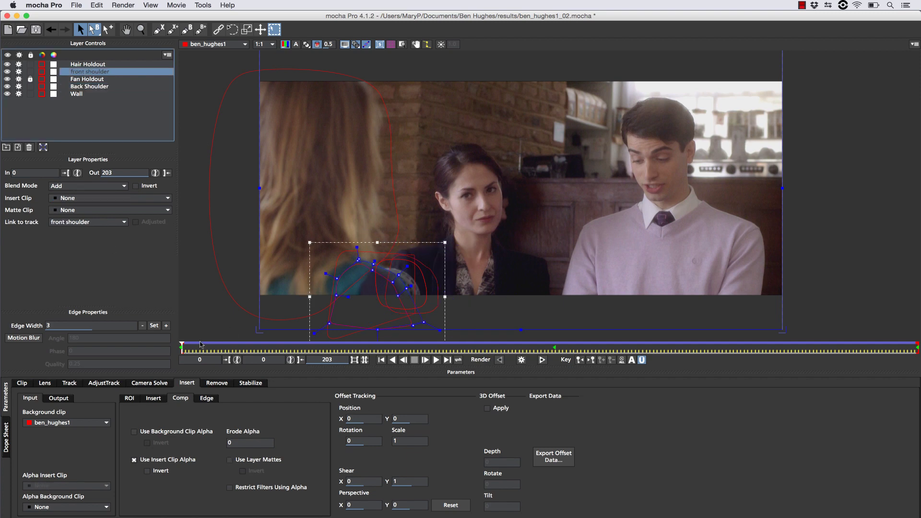
{"action": "left_click_drag", "start_coordinate": [190, 348], "coordinate": [182, 347]}
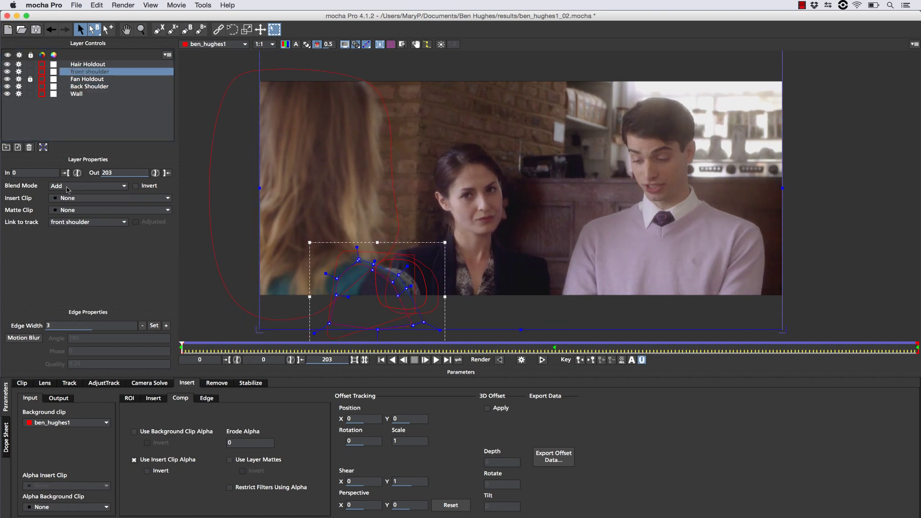
{"action": "left_click", "coordinate": [64, 198]}
{"action": "left_click", "coordinate": [64, 207]}
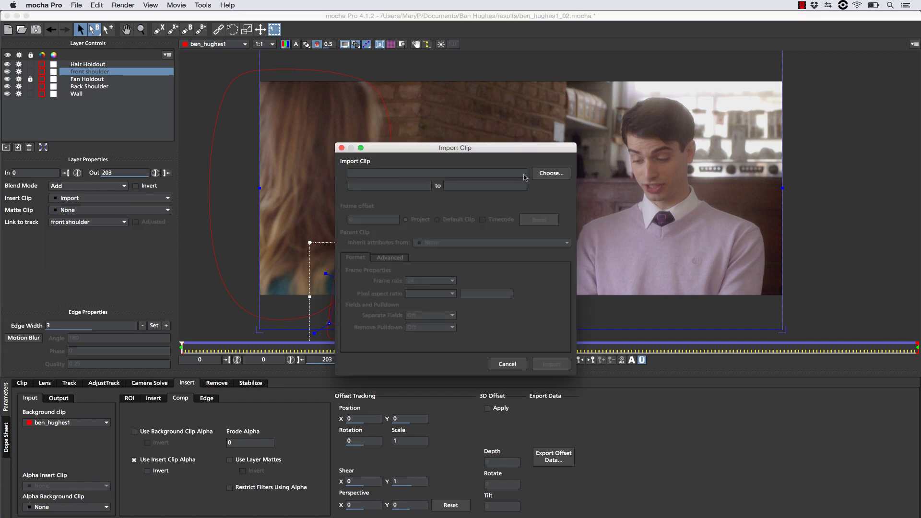
{"action": "left_click", "coordinate": [538, 175]}
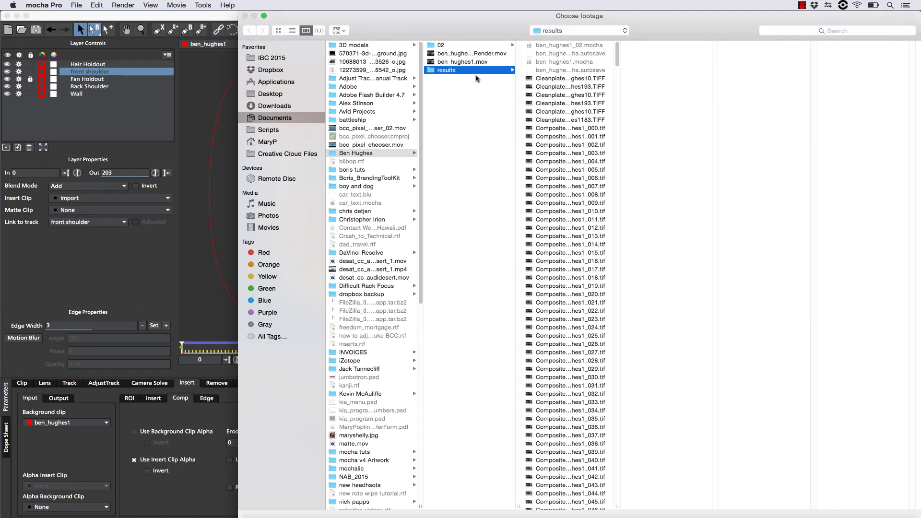
{"action": "left_click", "coordinate": [577, 79]}
{"action": "key", "text": "Return"}
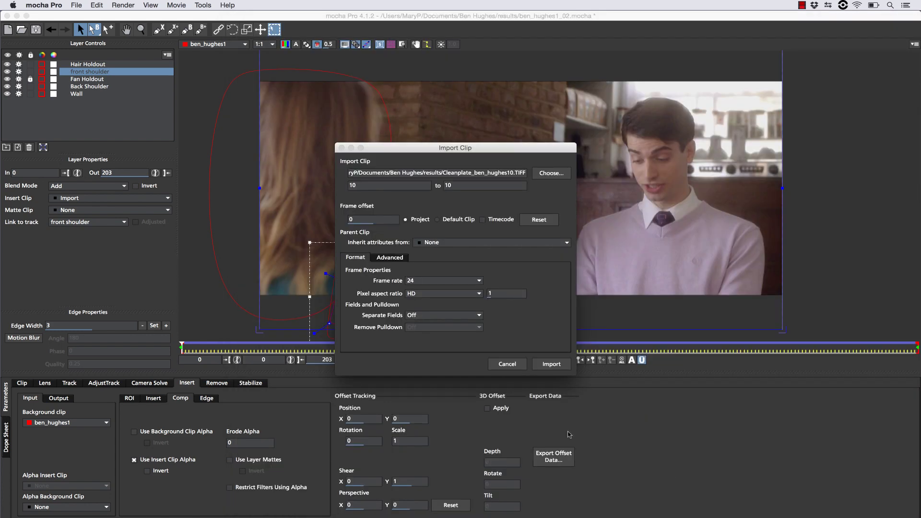
{"action": "left_click", "coordinate": [547, 365]}
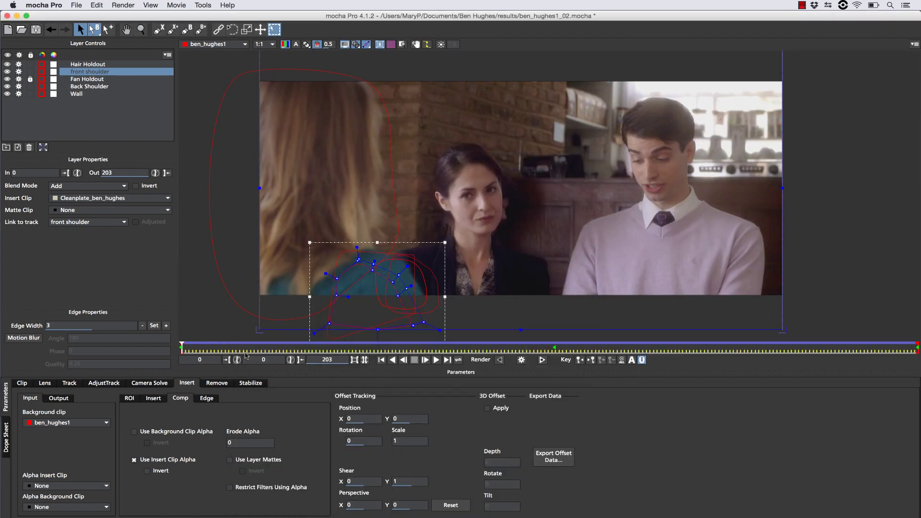
Enable Use Layer Mattes, check the insert at frame 153, and save the project.
{"action": "left_click", "coordinate": [230, 462]}
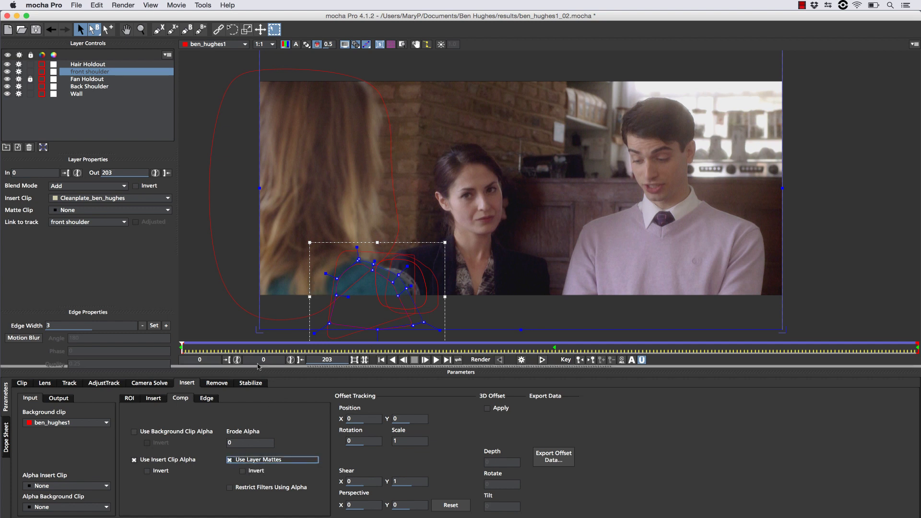
{"action": "left_click_drag", "start_coordinate": [182, 345], "coordinate": [107, 297]}
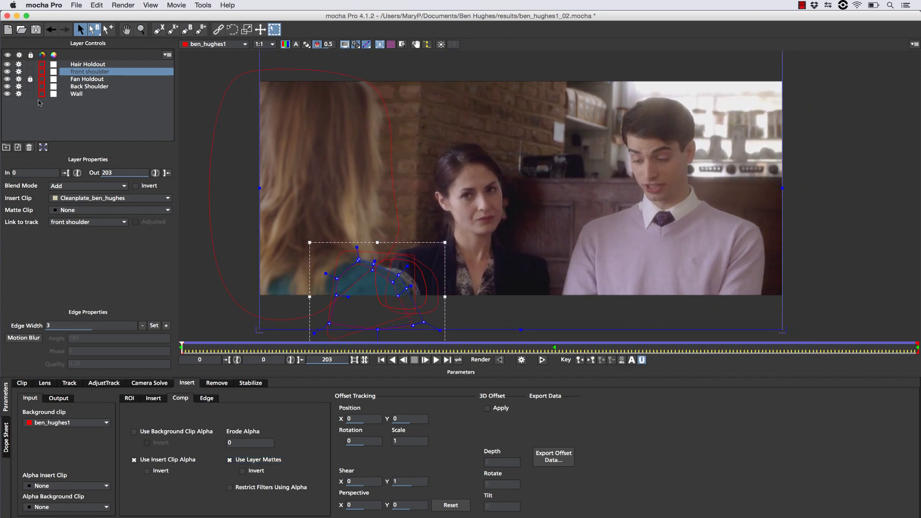
{"action": "key", "text": "super+s"}
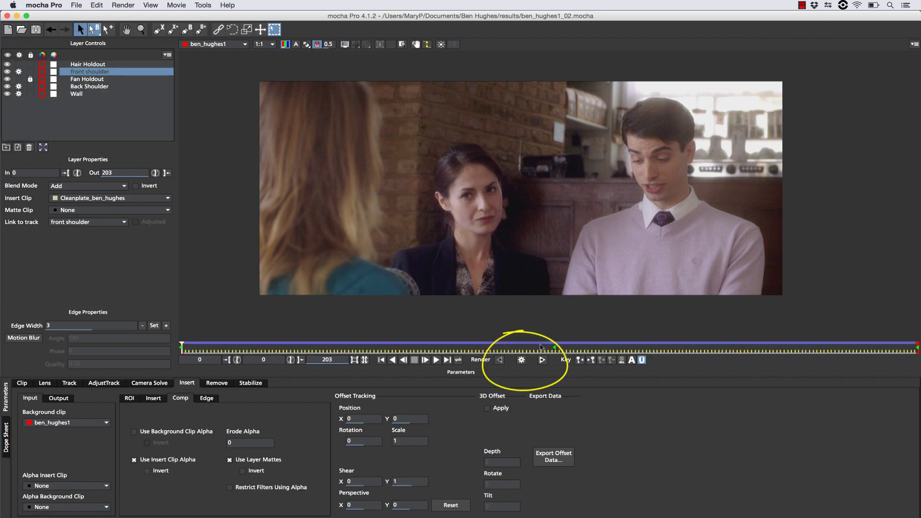
Render the insert composite forward through the shot, to frame 203.
{"action": "left_click", "coordinate": [543, 360]}
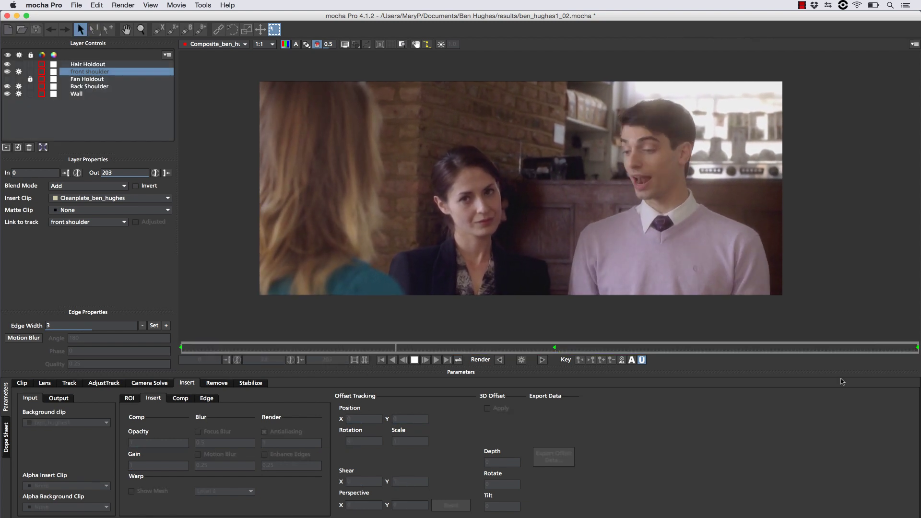
Save the project, then start exporting the rendered composite clip.
{"action": "left_click", "coordinate": [77, 4]}
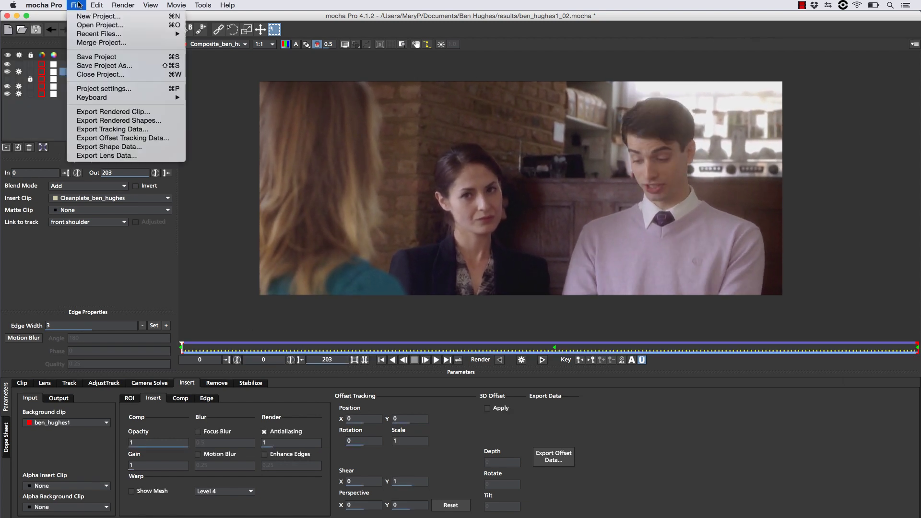
{"action": "left_click", "coordinate": [85, 56]}
{"action": "left_click", "coordinate": [76, 7]}
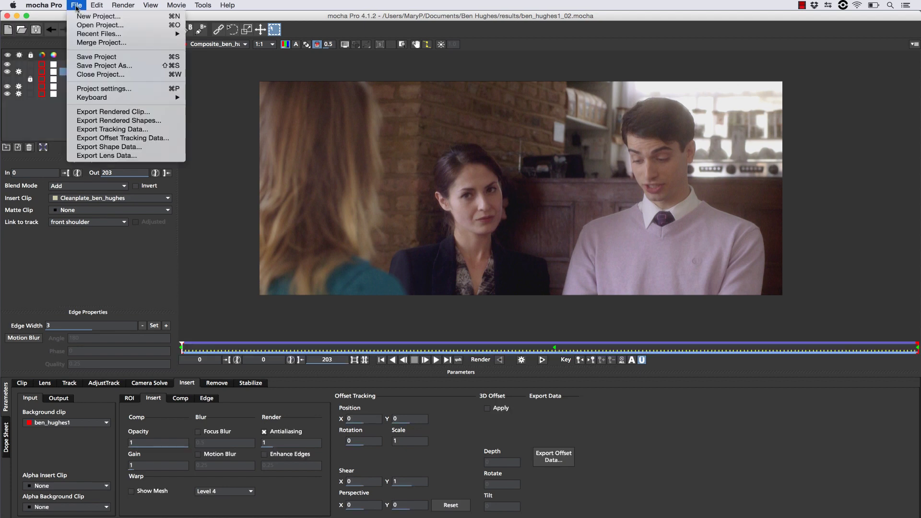
{"action": "left_click", "coordinate": [109, 112]}
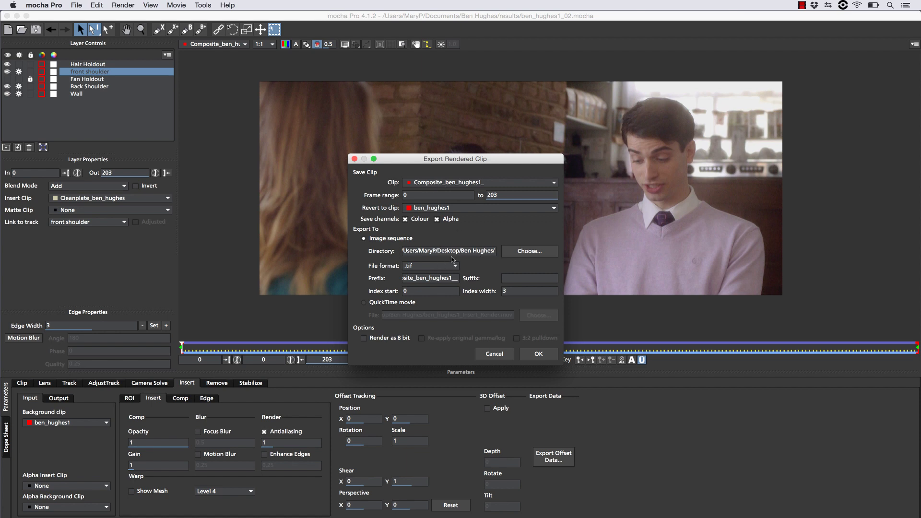
{"action": "left_click", "coordinate": [365, 302]}
{"action": "left_click", "coordinate": [539, 315]}
{"action": "left_click", "coordinate": [501, 241]}
{"action": "left_click", "coordinate": [595, 325]}
{"action": "left_click", "coordinate": [680, 216]}
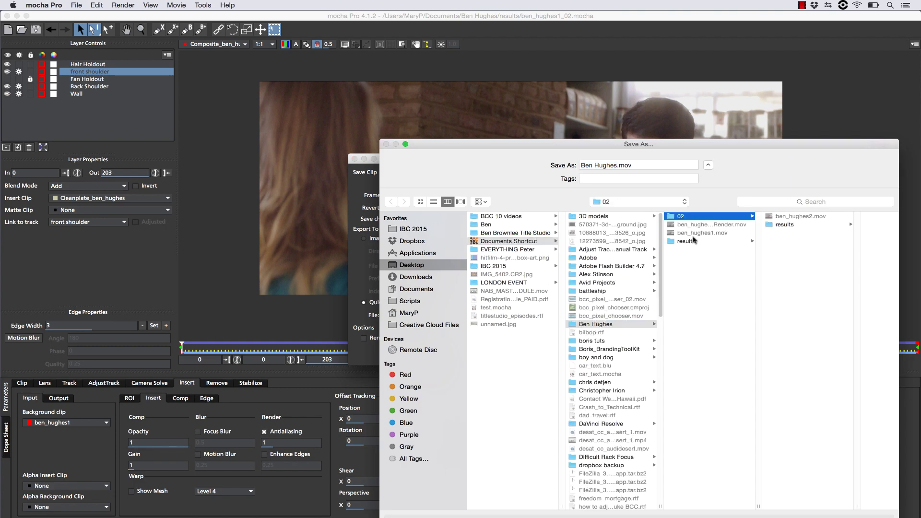
{"action": "left_click", "coordinate": [686, 241]}
{"action": "key", "text": "Return"}
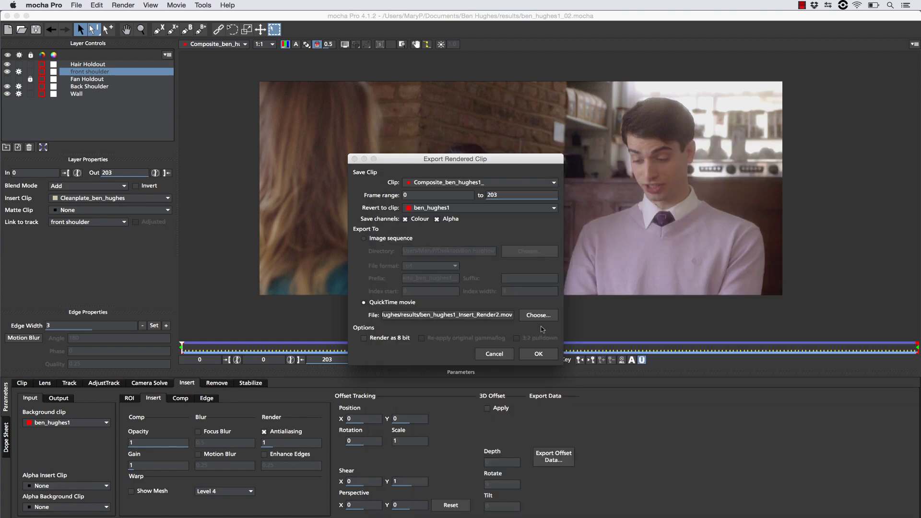
Set the movie compression to Apple ProRes 422 HQ and start the export.
{"action": "left_click", "coordinate": [534, 356]}
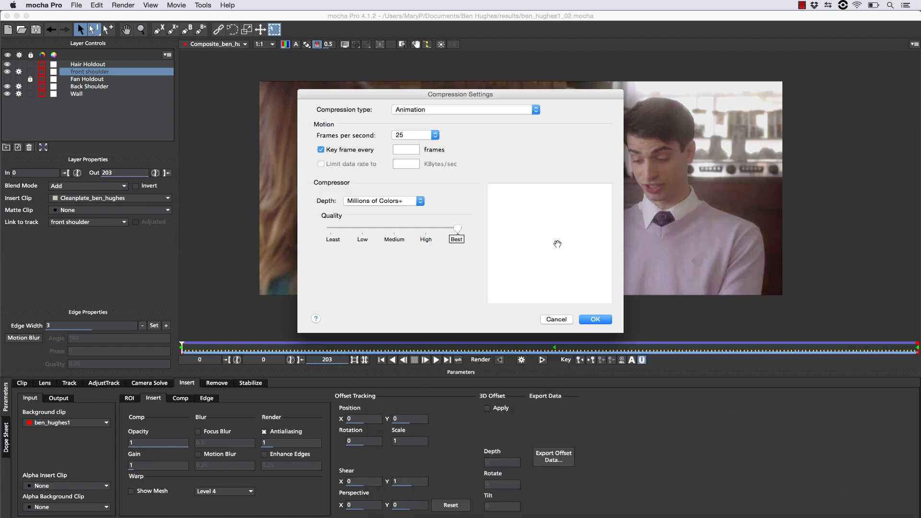
{"action": "left_click", "coordinate": [500, 110]}
{"action": "left_click", "coordinate": [501, 135]}
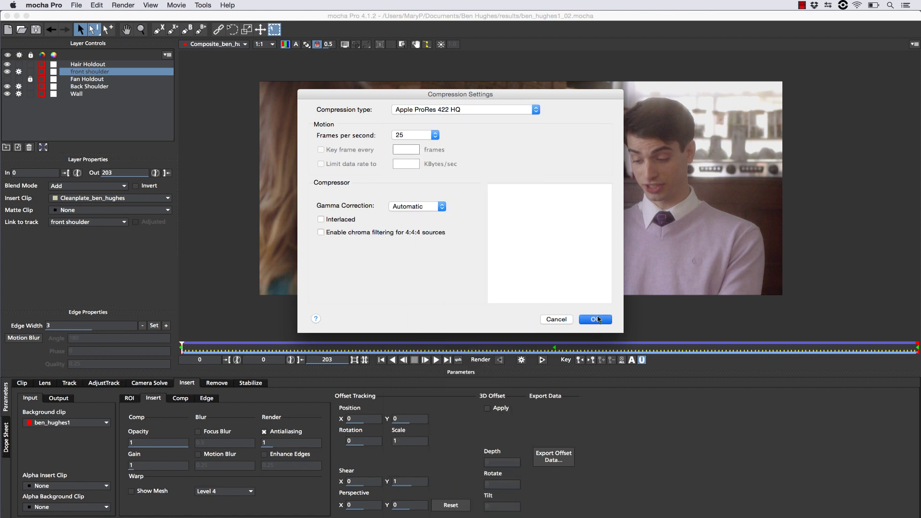
{"action": "left_click", "coordinate": [598, 320]}
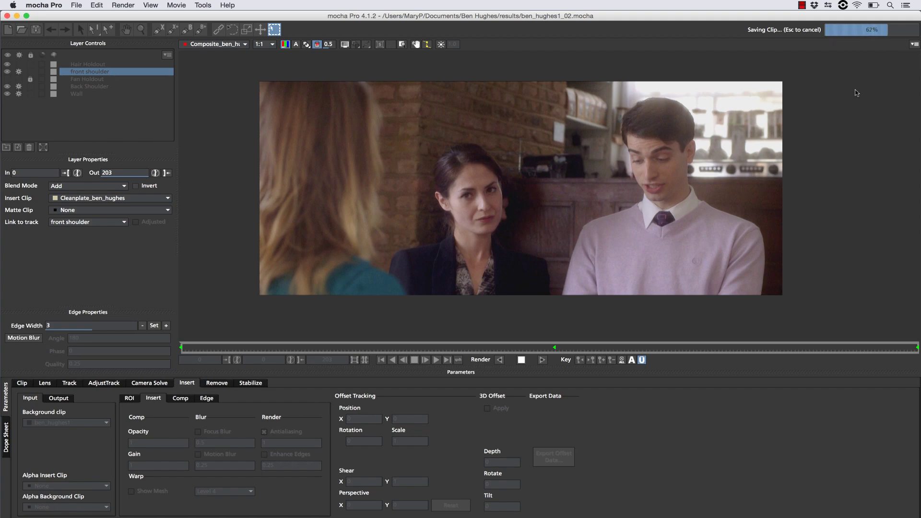